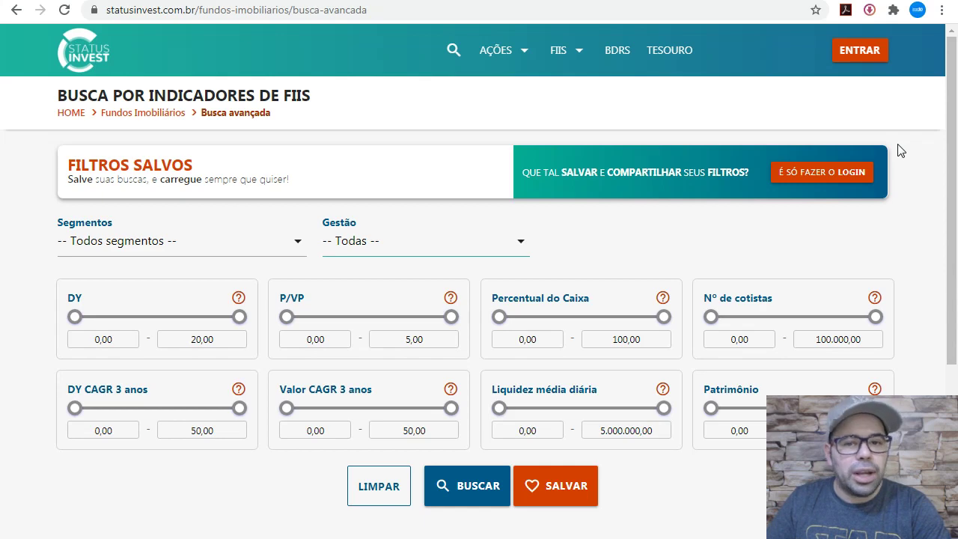
Look through the available options of the Segmentos and Gestão filters without changing either selection
scroll(901, 150, "down", 1)
scroll(900, 151, "up", 1)
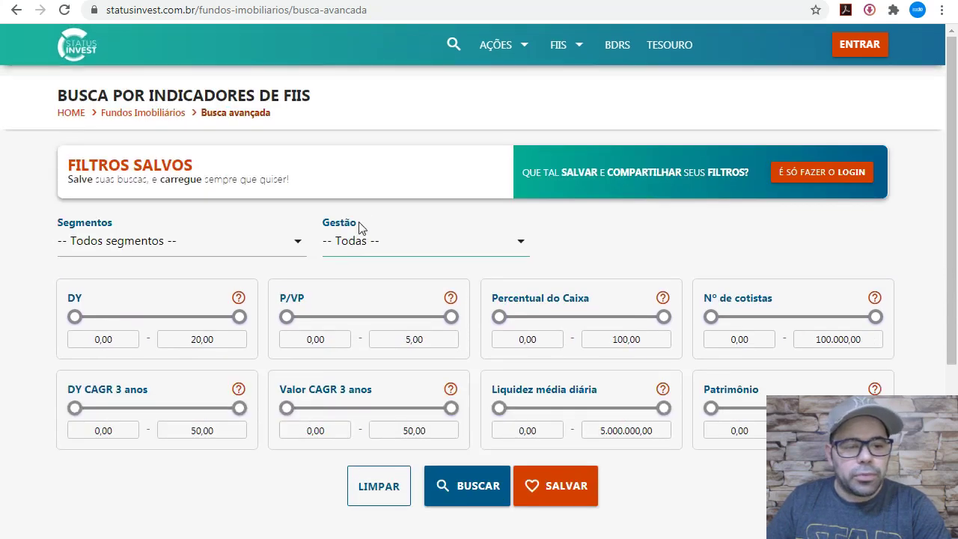
left_click(282, 248)
scroll(229, 311, "down", 3)
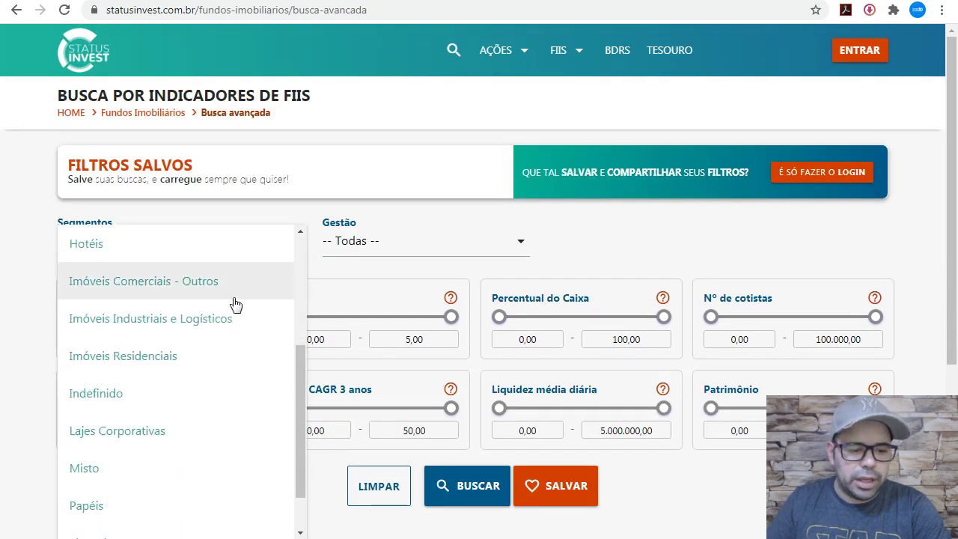
scroll(228, 360, "down", 1)
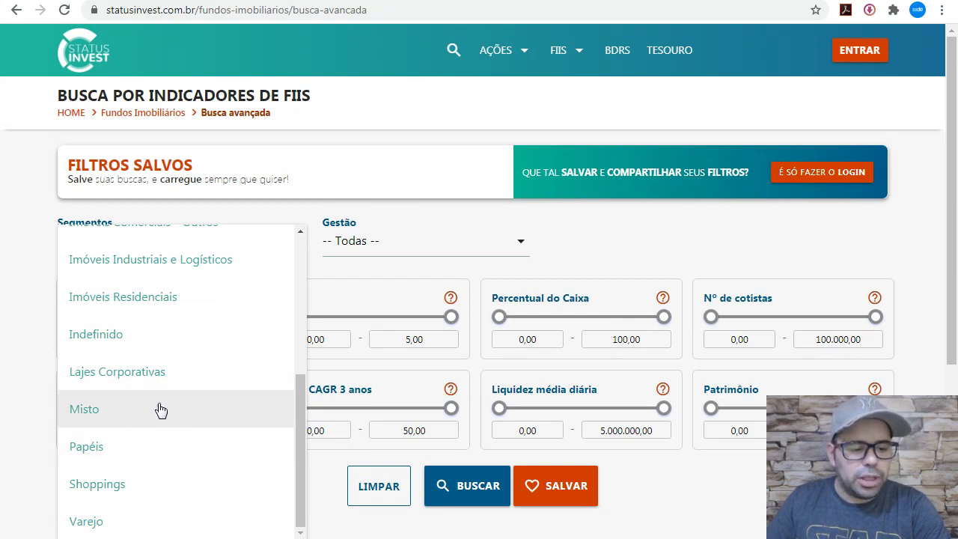
scroll(179, 397, "up", 3)
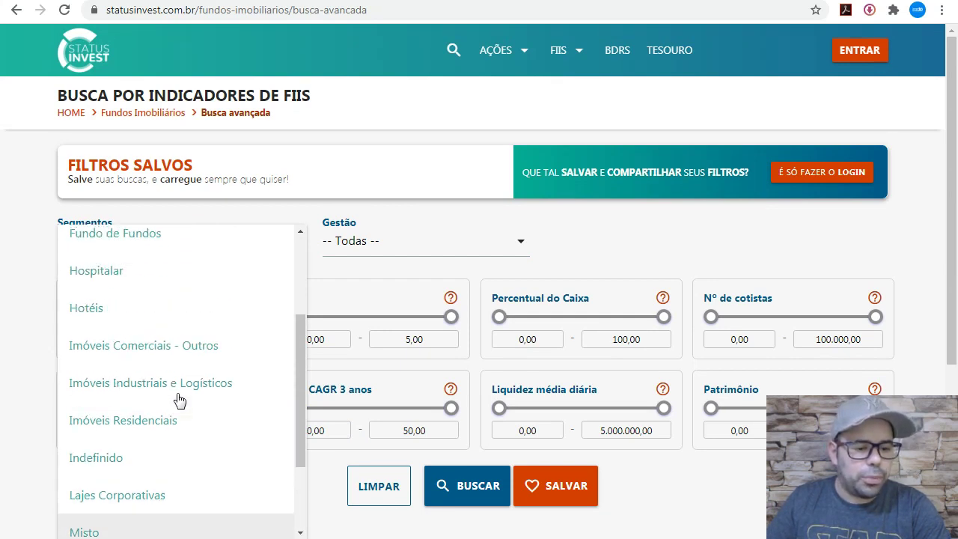
scroll(159, 348, "up", 2)
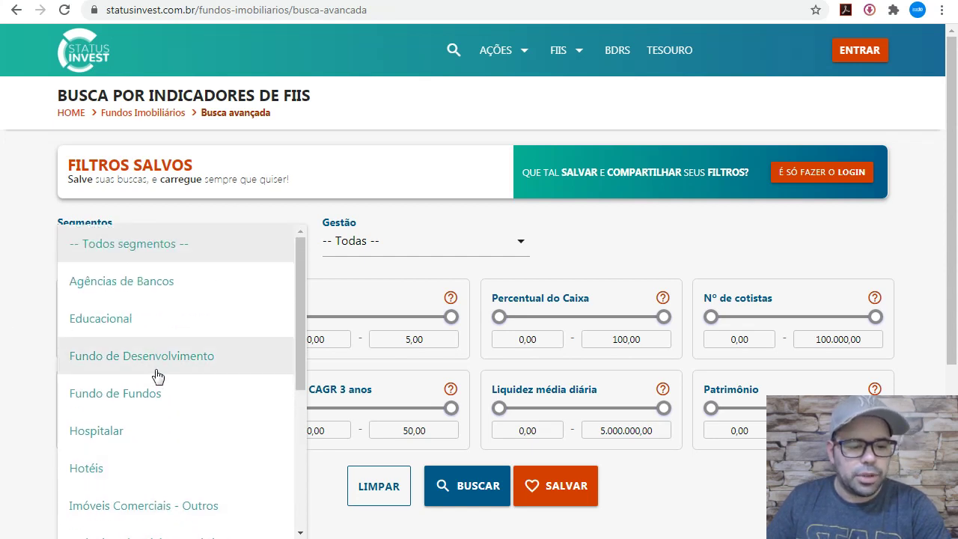
left_click(10, 275)
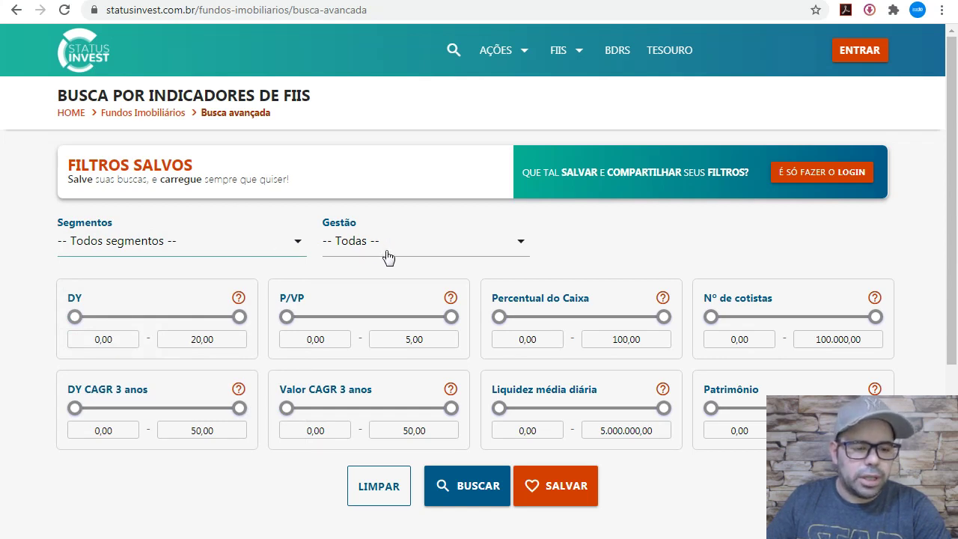
left_click(434, 256)
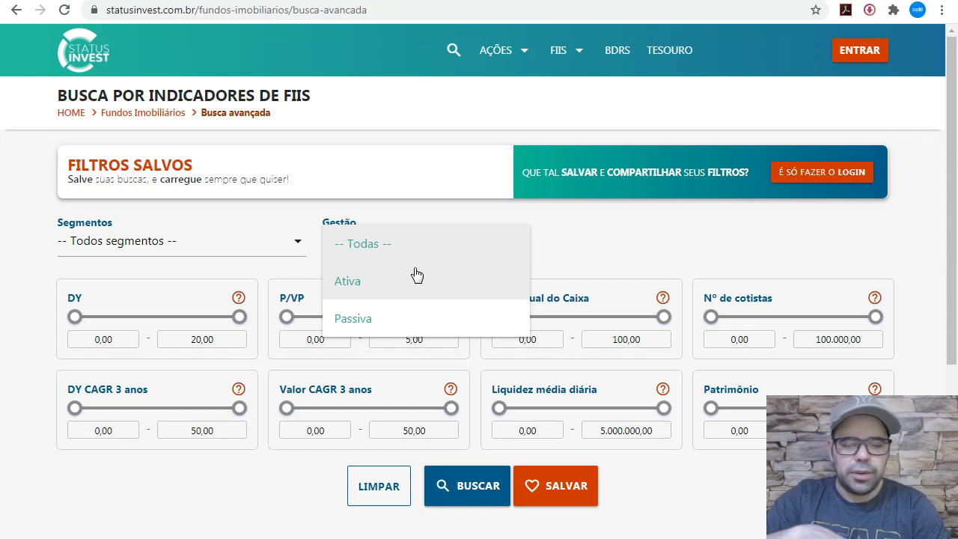
left_click(618, 258)
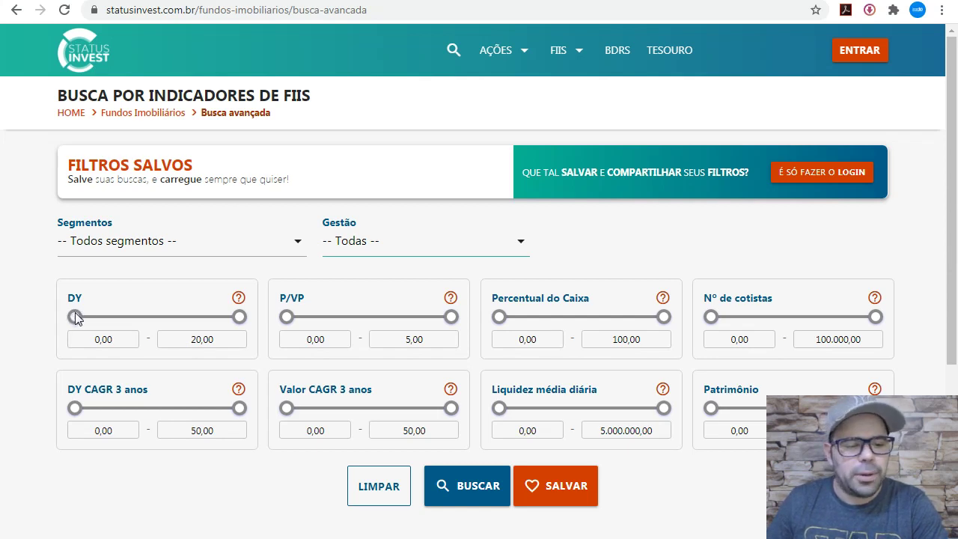
Set the minimum DY to 5,00 and limit P/VP to the range 0,55 to 1,10
left_click_drag(74, 318, 120, 327)
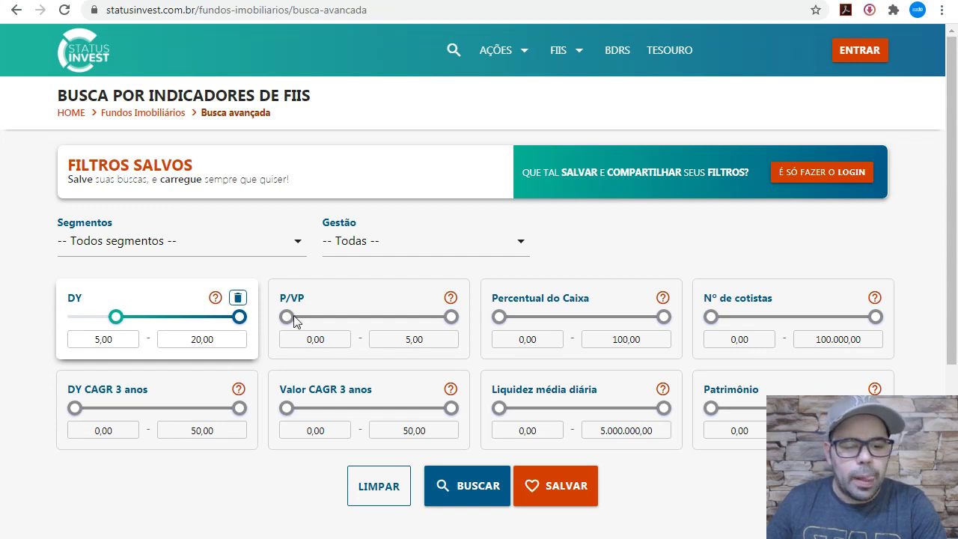
left_click_drag(450, 318, 323, 325)
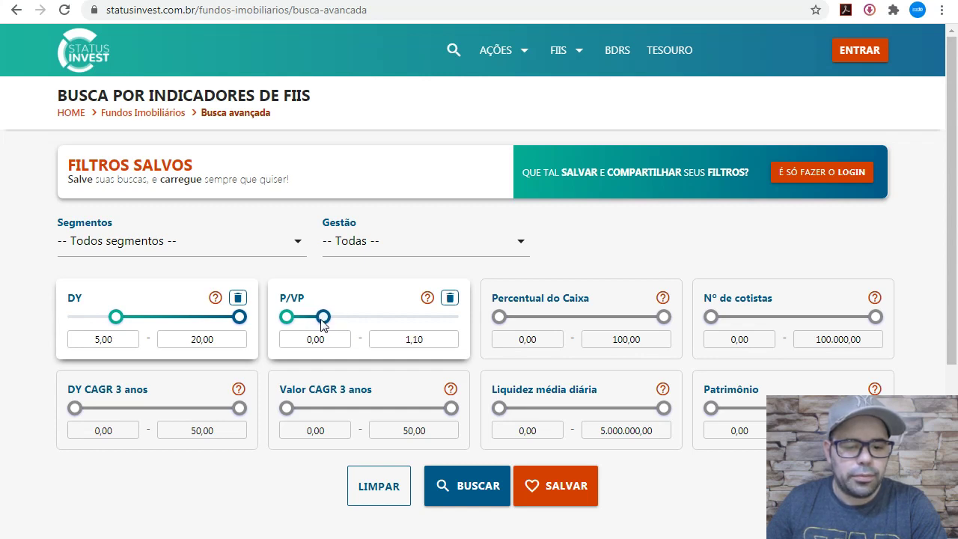
left_click_drag(285, 323, 303, 329)
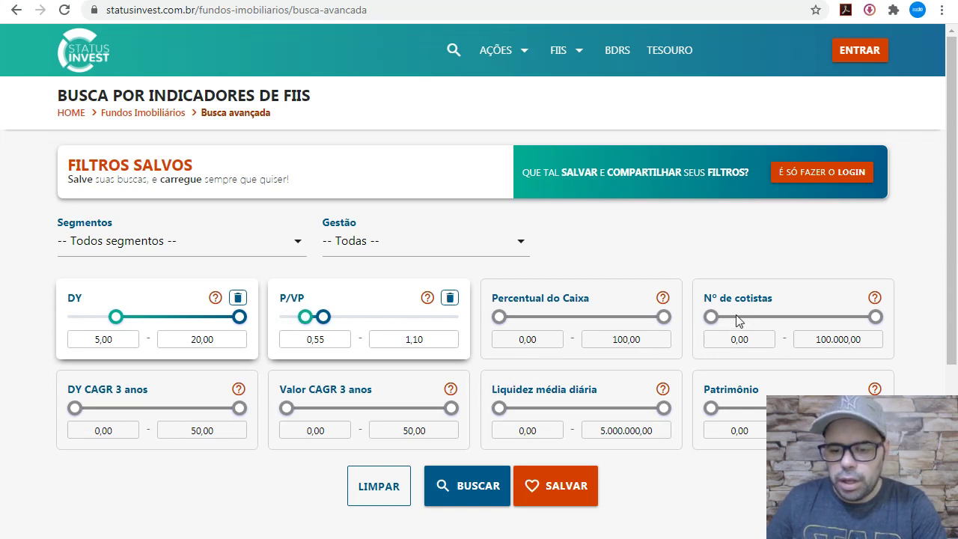
Set the minimum Nº de cotistas to 31.000,00 and the minimum DY CAGR 3 anos to 1,00
left_click_drag(726, 320, 765, 323)
scroll(366, 361, "down", 1)
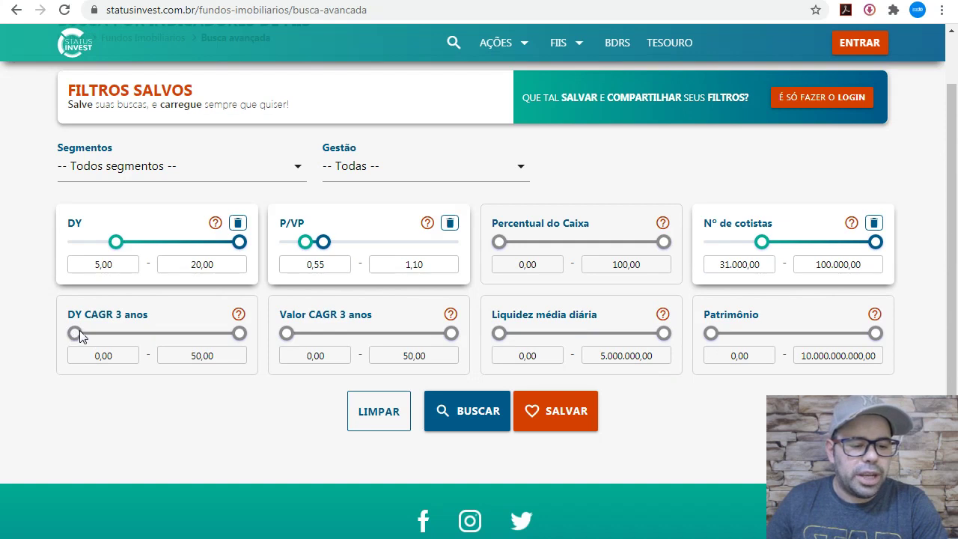
left_click_drag(74, 335, 84, 346)
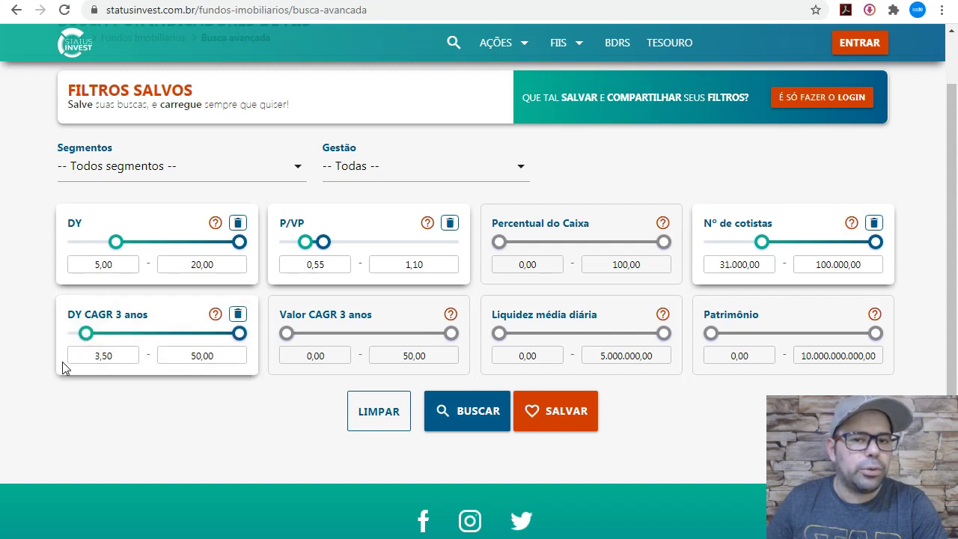
mouse_move(86, 334)
left_mouse_down()
mouse_move(89, 344)
mouse_move(76, 339)
left_mouse_up()
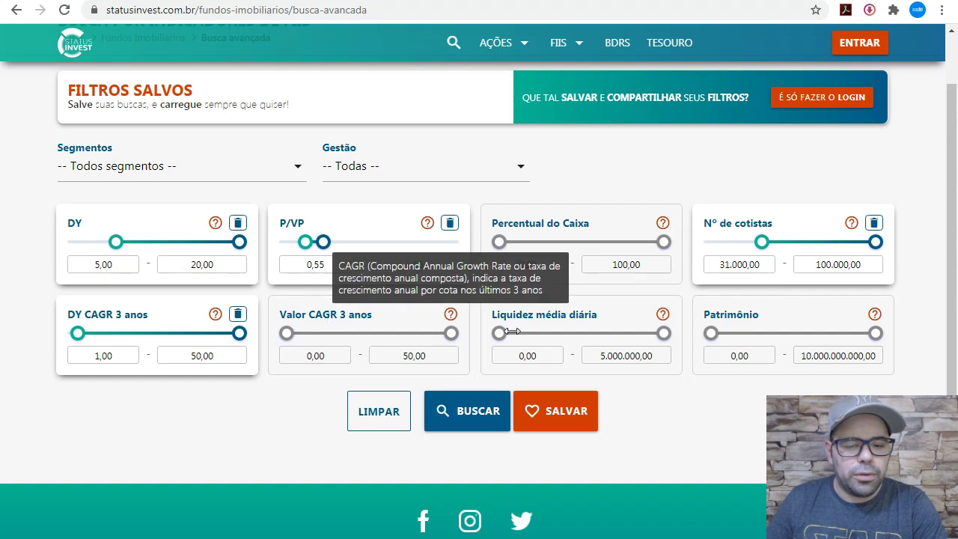
Set the minimum Liquidez média diária to 100.000,00 and minimum Patrimônio to 500.400.000,00, and run the fund search
left_click_drag(500, 334, 504, 338)
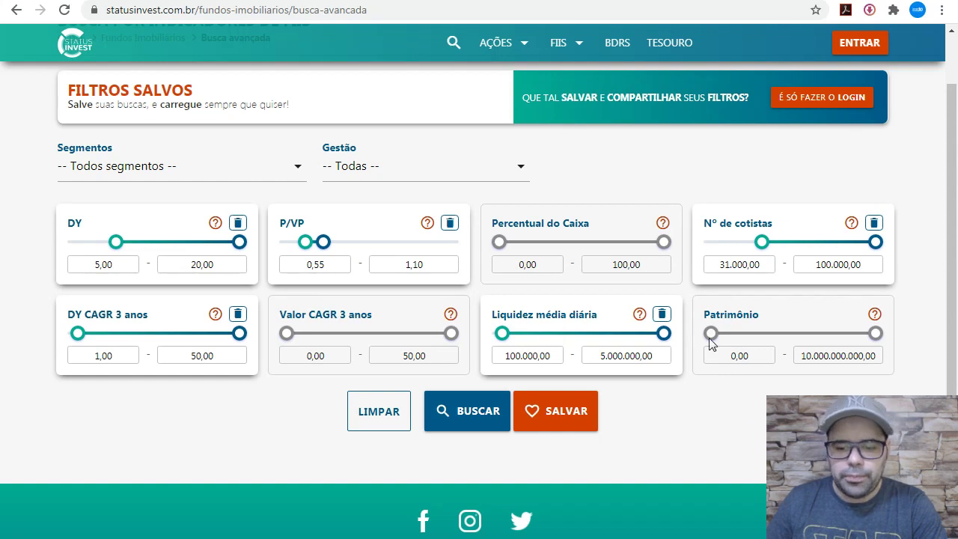
mouse_move(715, 333)
left_mouse_down()
mouse_move(729, 341)
mouse_move(718, 342)
left_mouse_up()
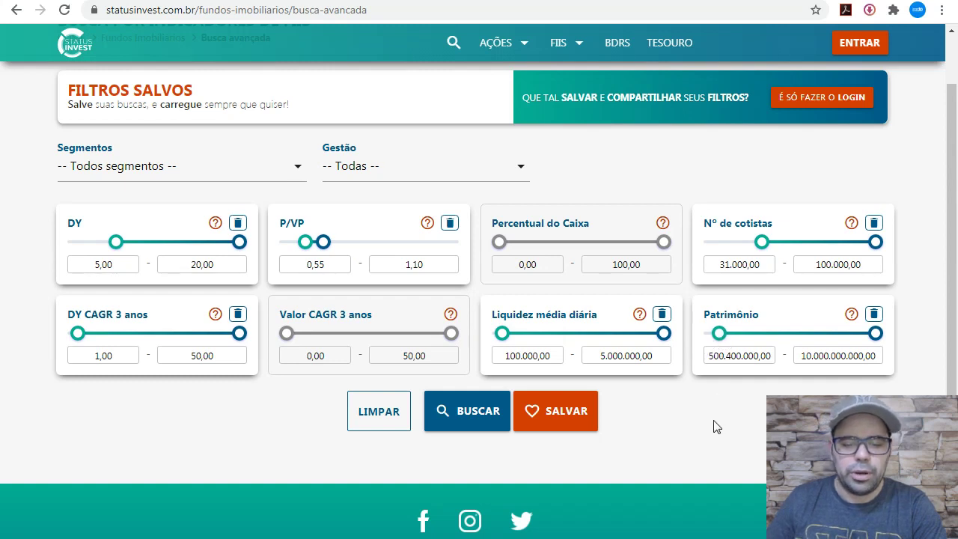
left_click(454, 419)
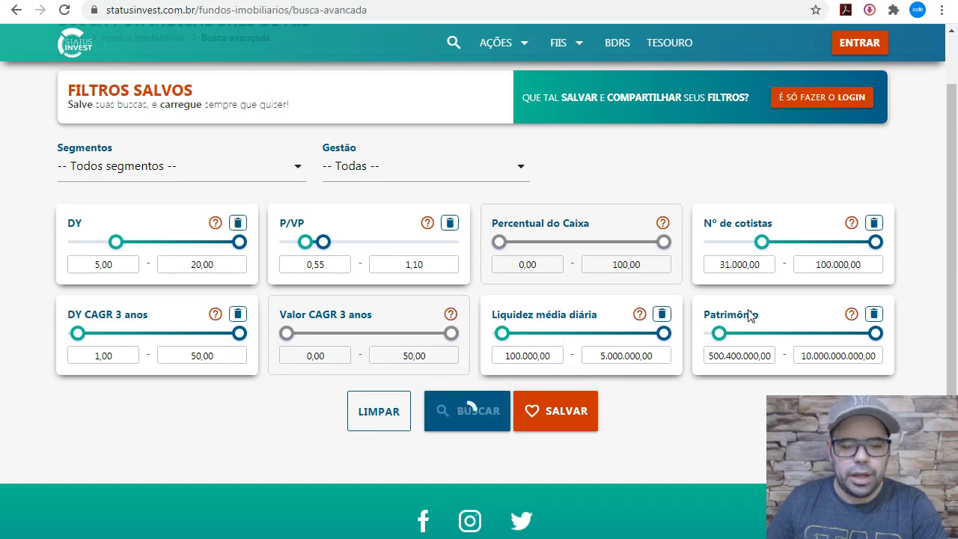
scroll(814, 312, "down", 5)
scroll(521, 300, "up", 1)
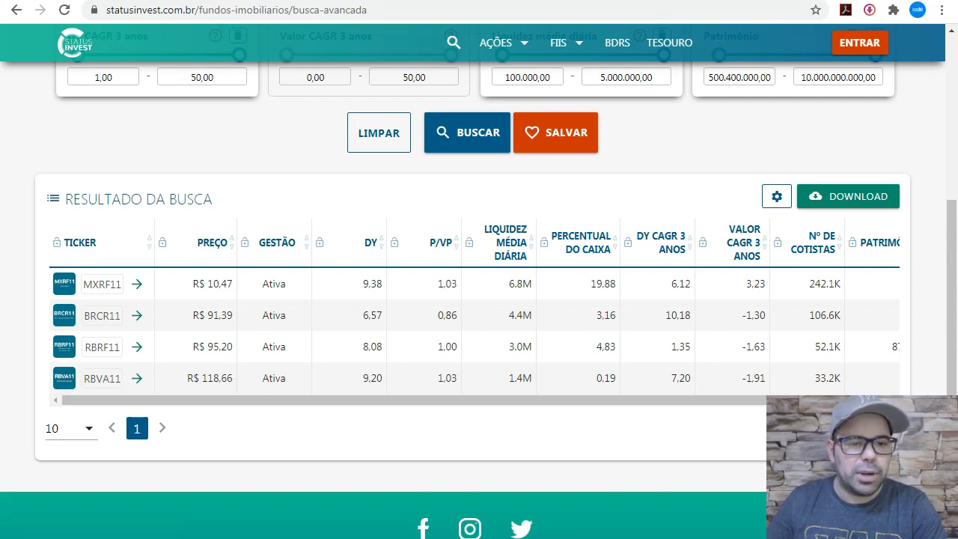
Raise the maximum P/VP to 1,20, rerun the search and dismiss the notification covering the results
scroll(385, 261, "up", 2)
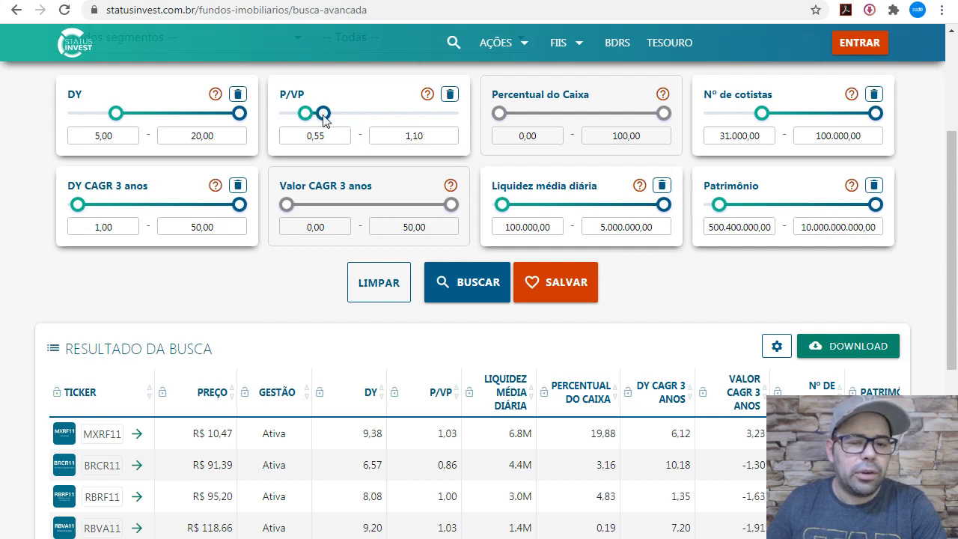
mouse_move(324, 122)
left_mouse_down()
mouse_move(338, 120)
mouse_move(325, 124)
left_mouse_up()
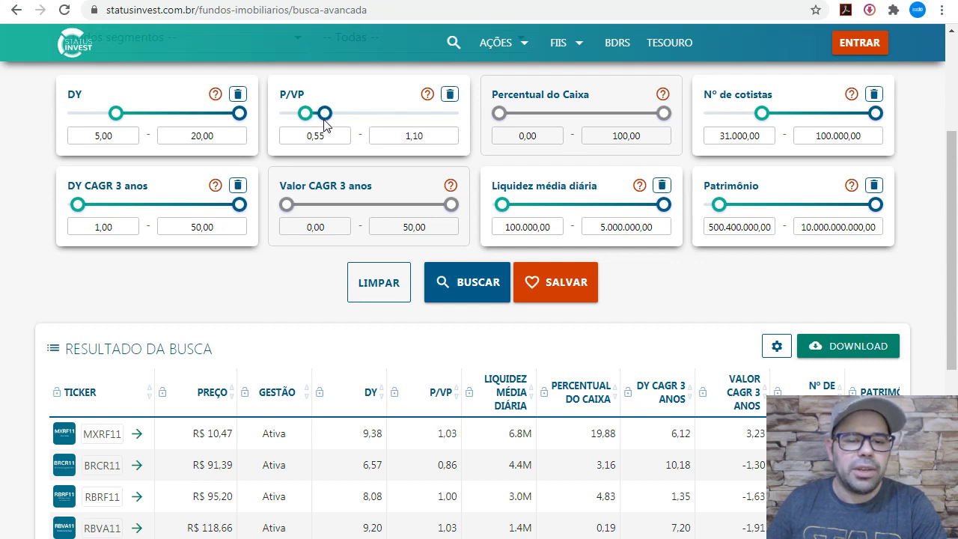
left_click(433, 137)
key("BackSpace")
key("BackSpace")
type("20")
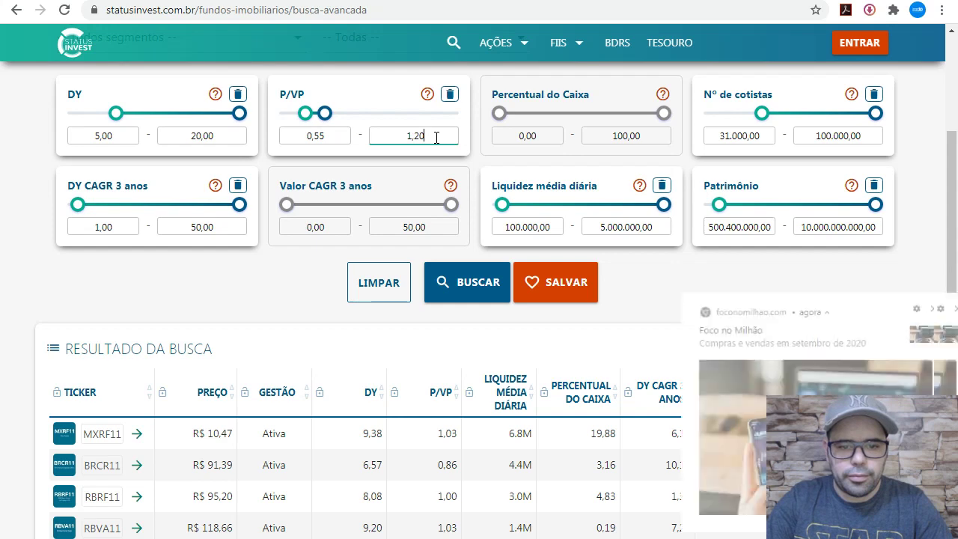
left_click(467, 284)
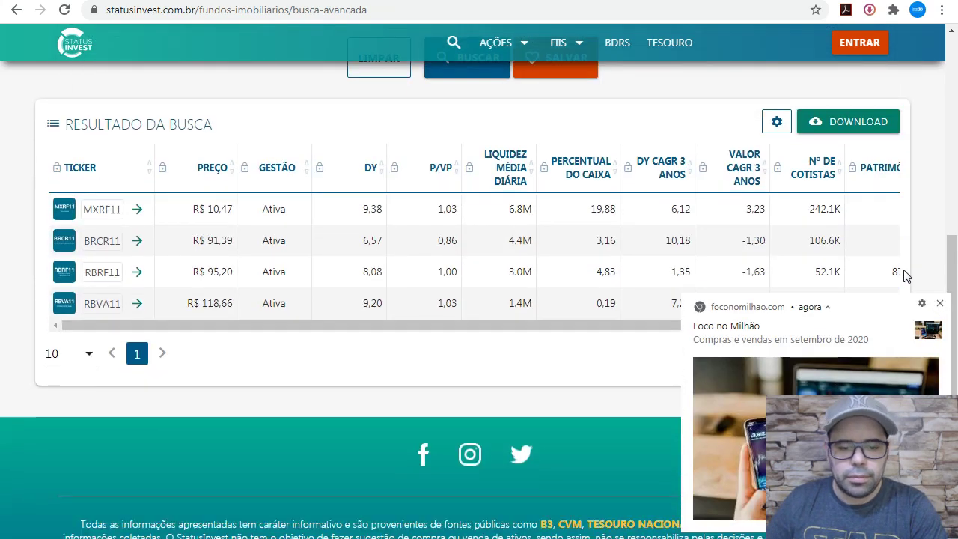
left_click(940, 307)
scroll(52, 194, "up", 1)
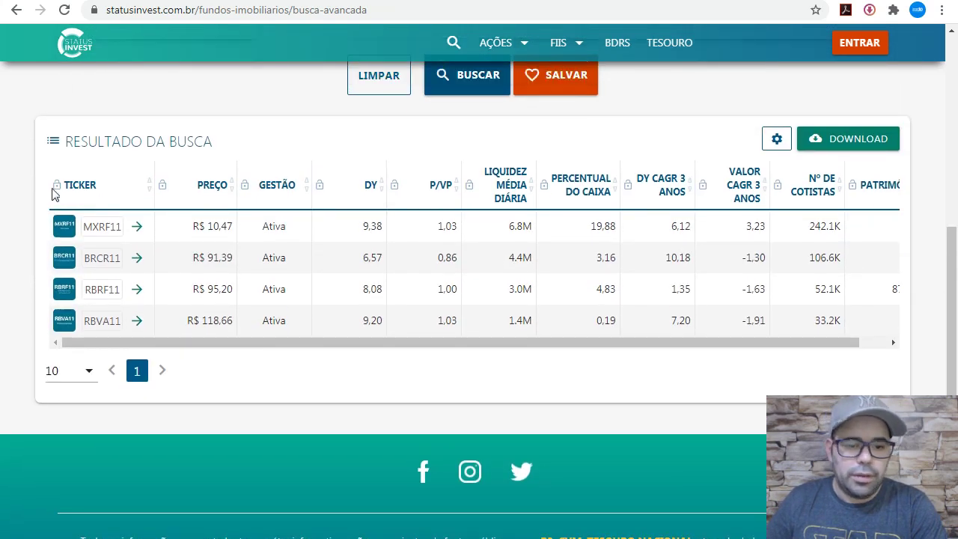
Remove the DY CAGR 3 anos filter and rerun the search
scroll(56, 193, "up", 3)
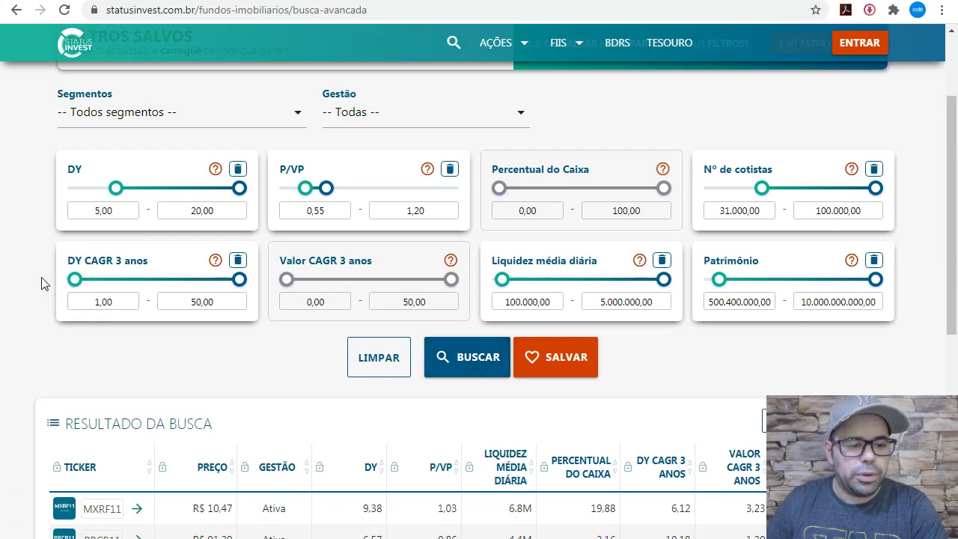
left_click(238, 260)
left_click(449, 358)
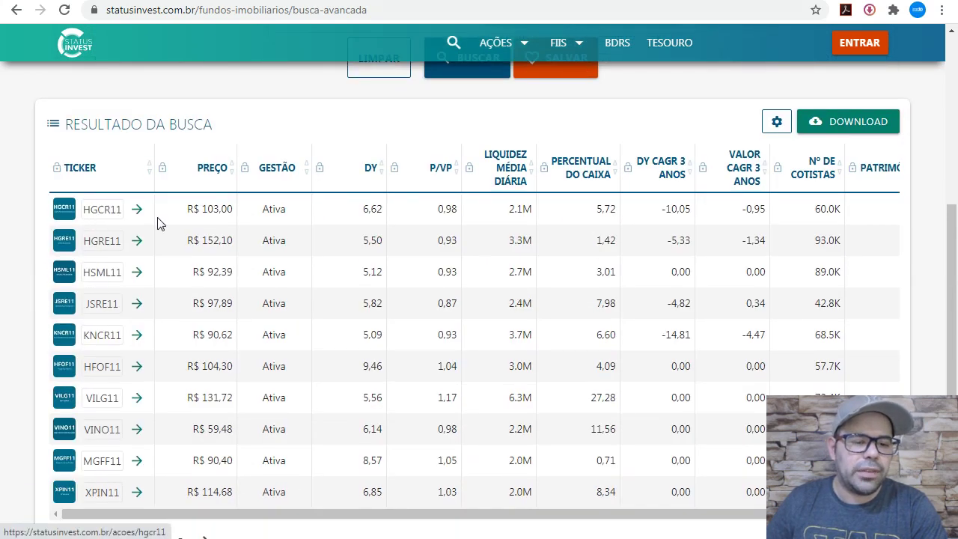
Examine the list of funds found and compare it with the filters still active
scroll(157, 220, "up", 2)
scroll(656, 329, "up", 1)
mouse_move(238, 193)
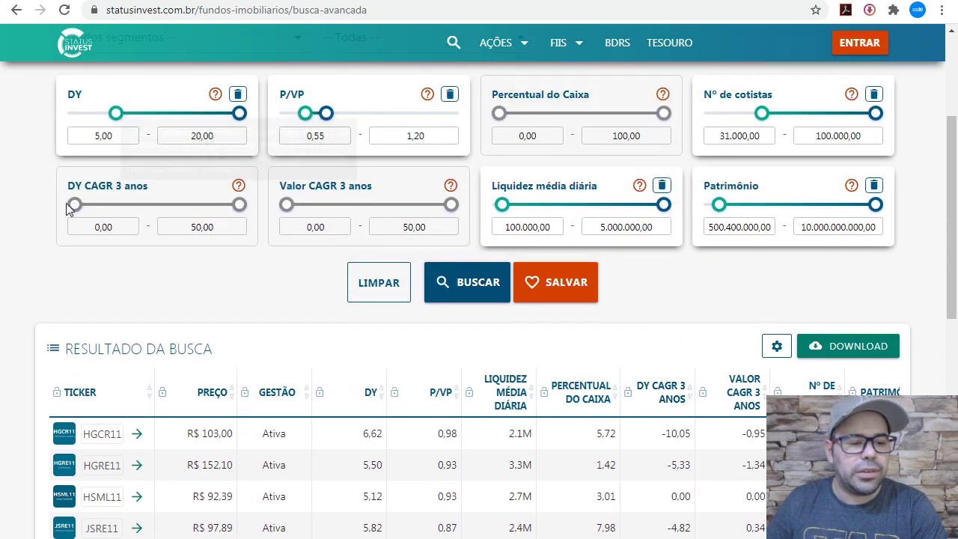
scroll(193, 213, "up", 2)
scroll(196, 214, "down", 2)
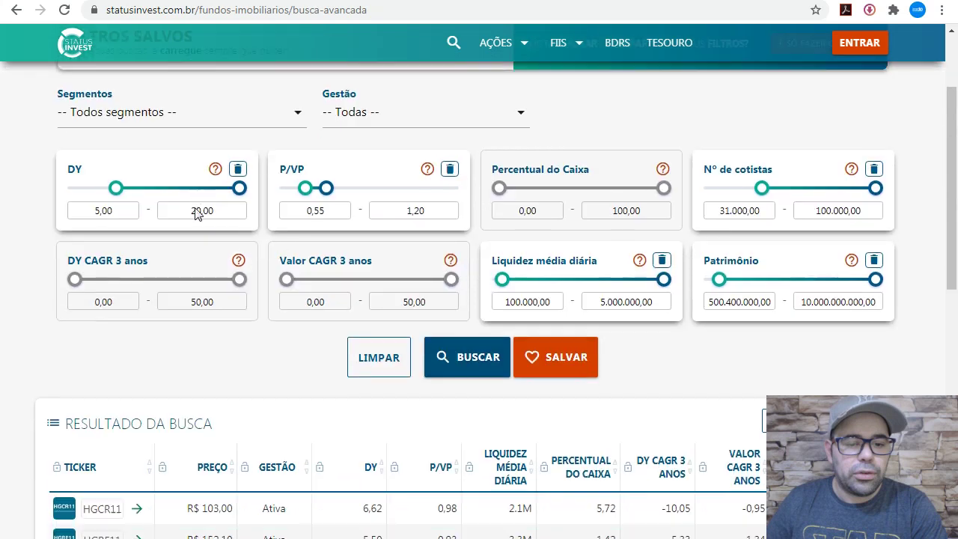
scroll(279, 248, "down", 3)
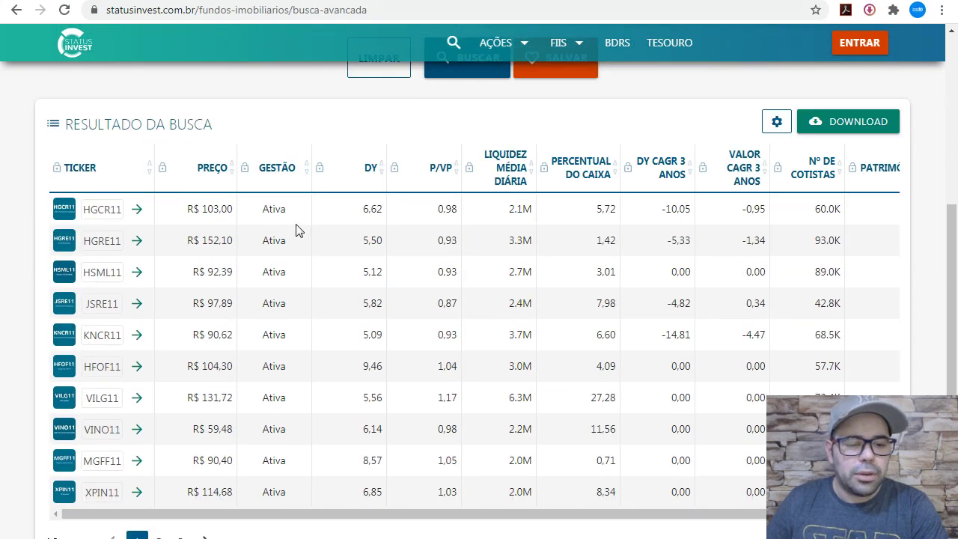
scroll(256, 208, "up", 2)
scroll(135, 317, "down", 2)
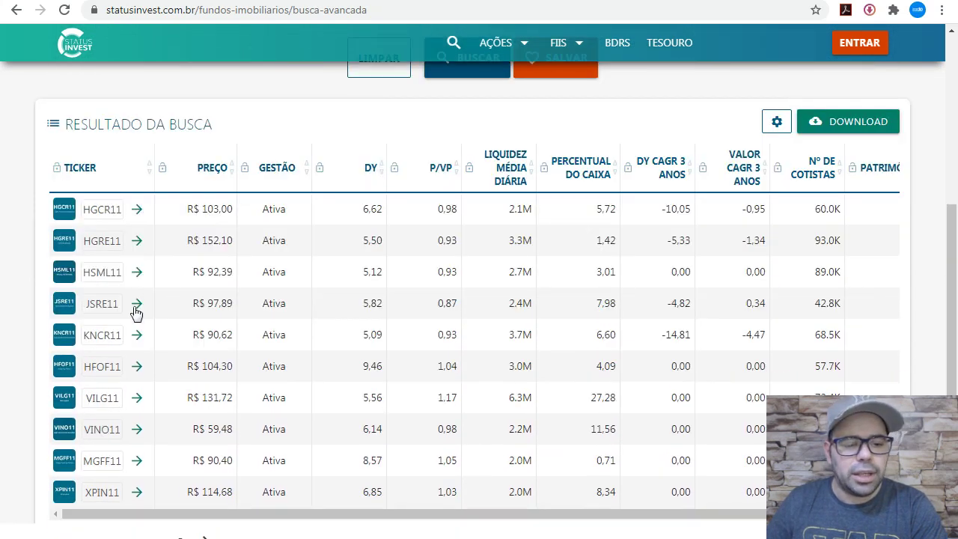
scroll(129, 293, "down", 1)
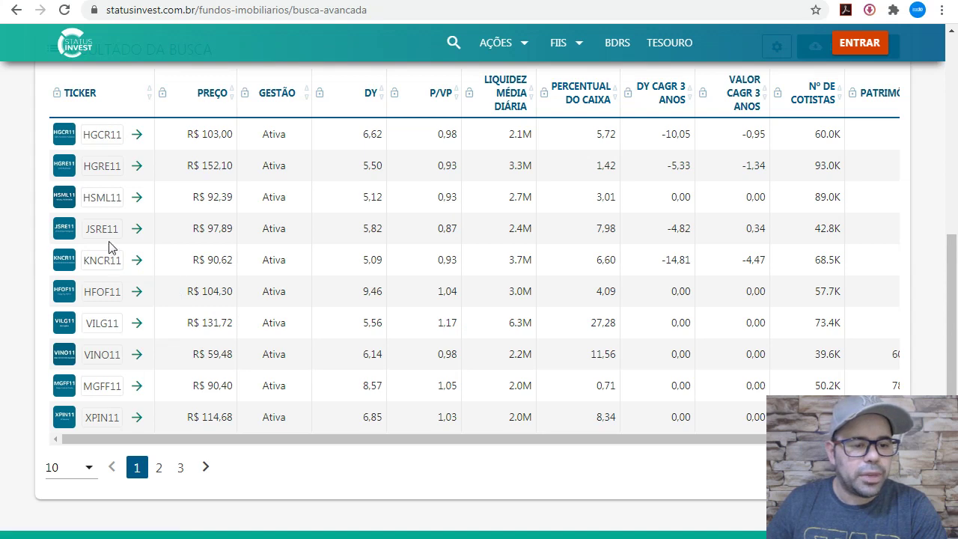
Restore the DY CAGR 3 anos filter with a minimum of 1,00 and rerun the search
scroll(484, 208, "up", 4)
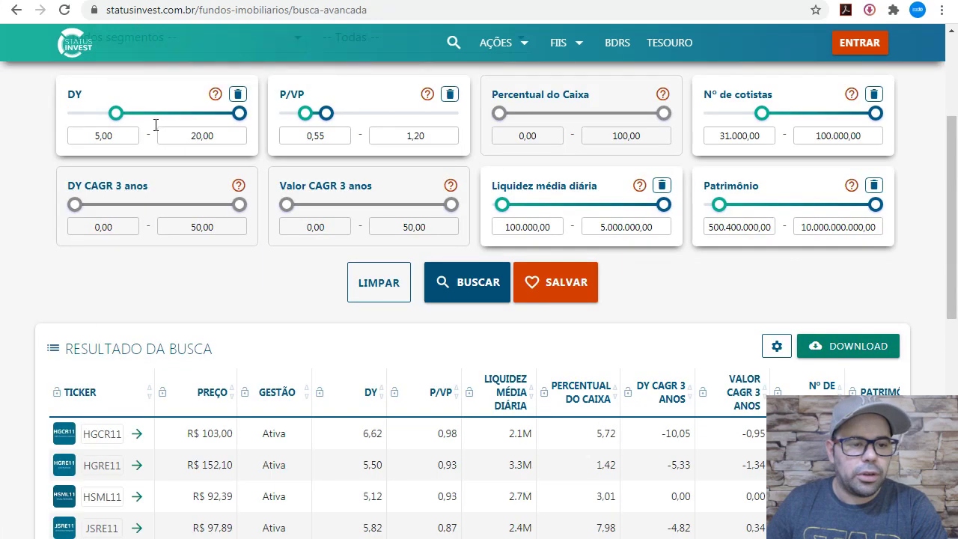
left_click_drag(76, 205, 80, 208)
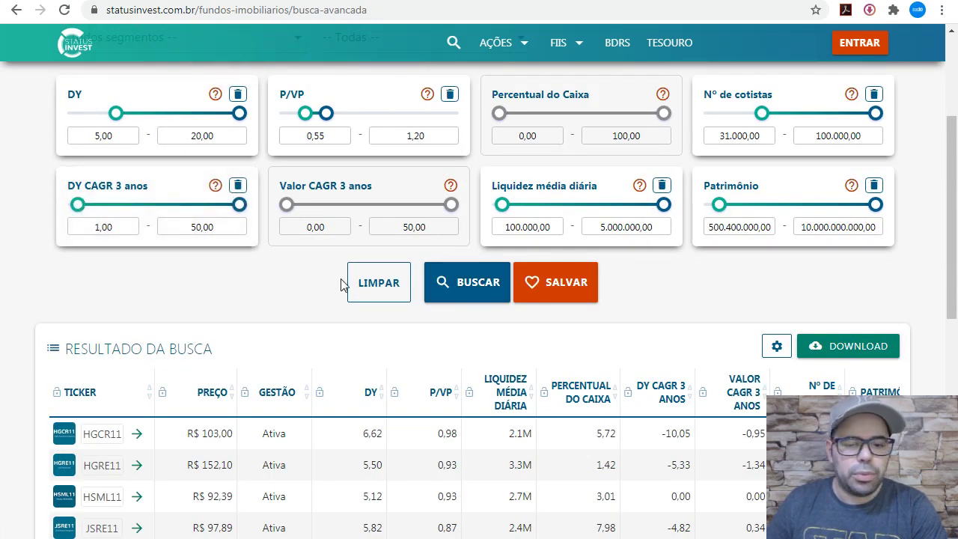
left_click(466, 285)
scroll(323, 342, "down", 3)
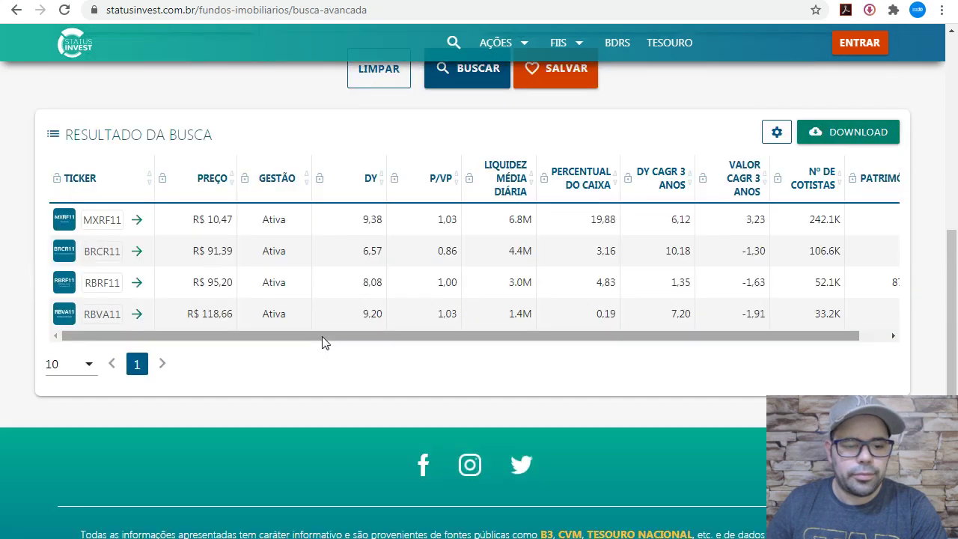
Open the BRCR11 fund from the search results and review its indicators
left_click(274, 240)
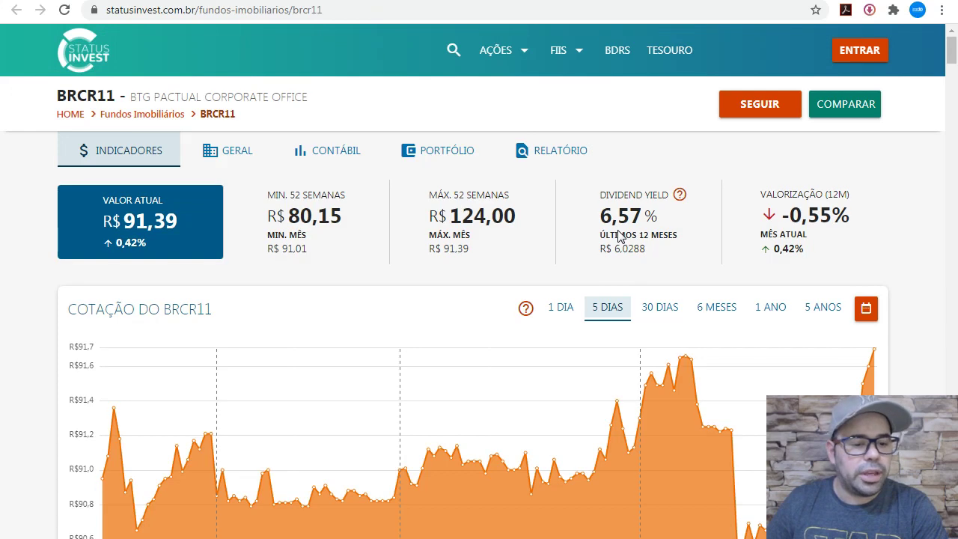
mouse_move(618, 236)
scroll(615, 233, "down", 6)
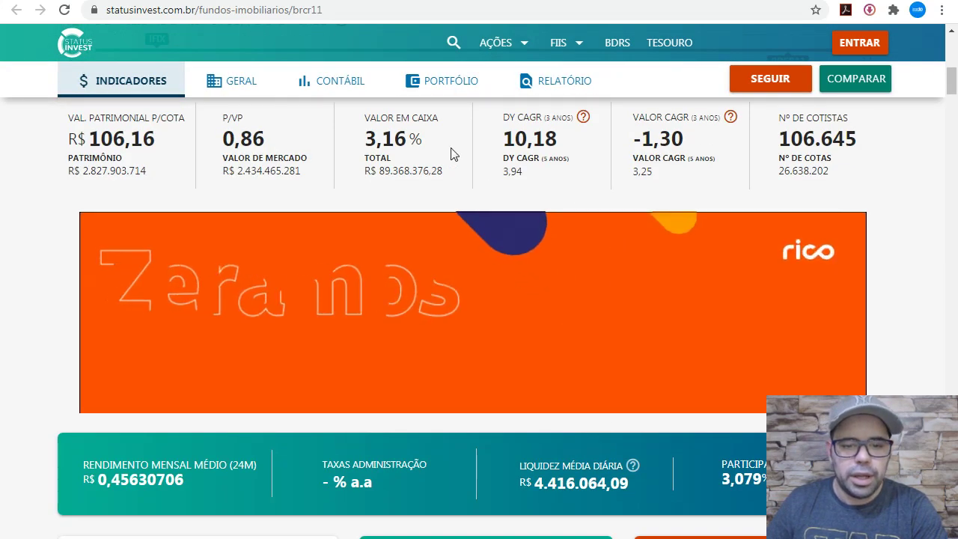
Review BRCR11's DY CAGR and Valor CAGR indicators for 3 years
scroll(540, 146, "up", 1)
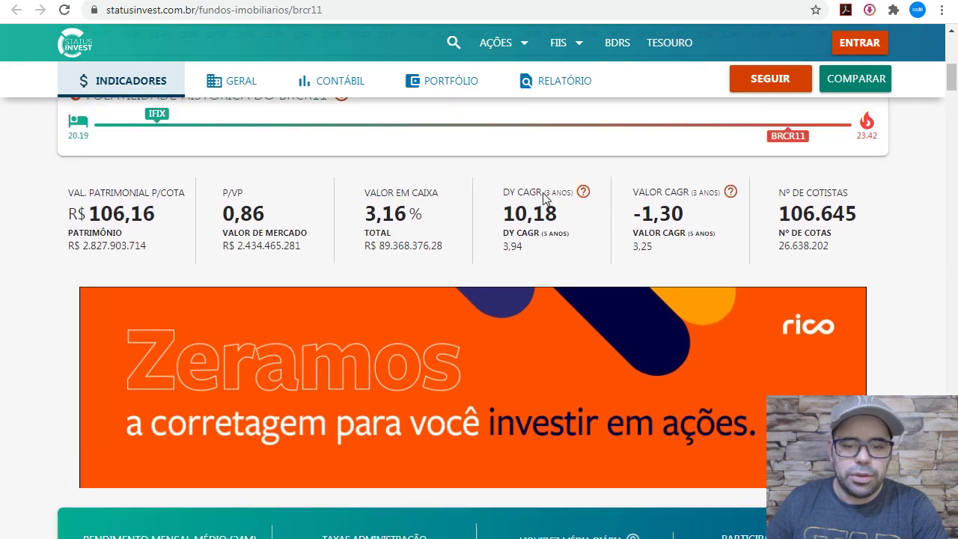
left_click_drag(508, 217, 574, 222)
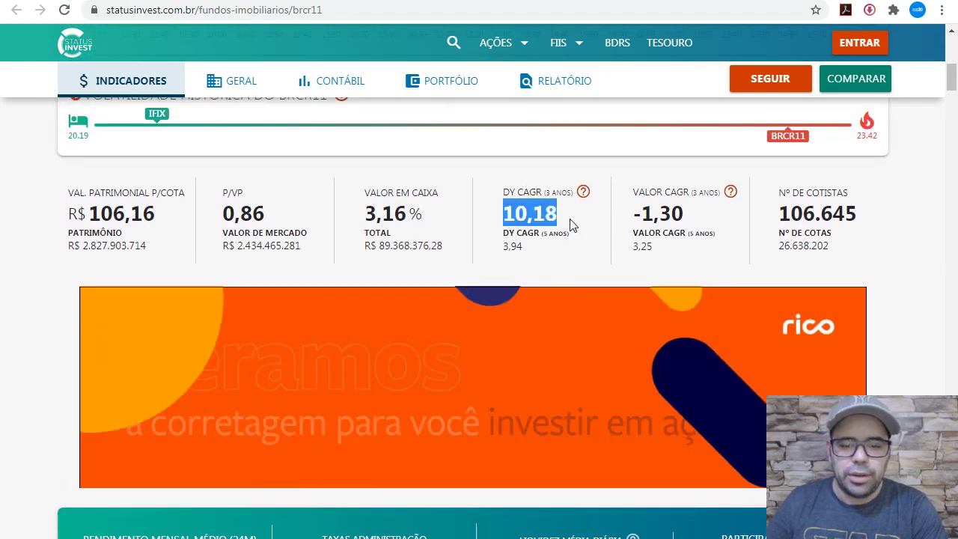
left_click(575, 217)
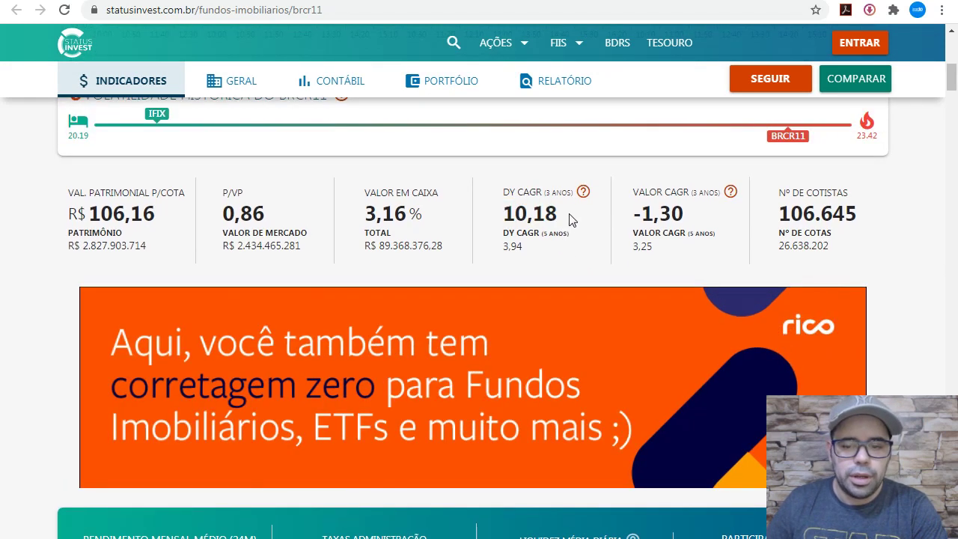
left_click_drag(628, 216, 673, 217)
left_click(677, 228)
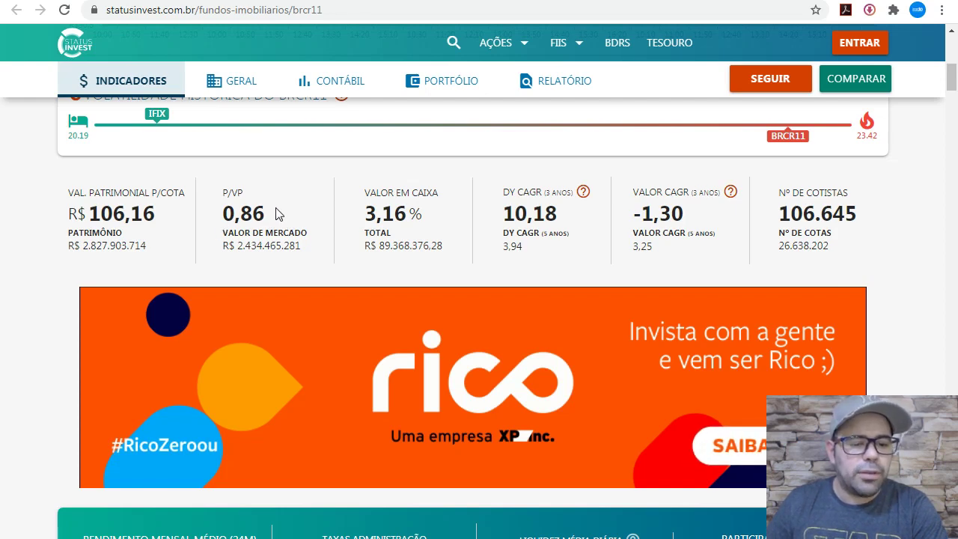
Review BRCR11's latest income, the 2020 / 2019 dividend chart and the table of dividend payments
scroll(263, 217, "down", 8)
scroll(257, 222, "up", 2)
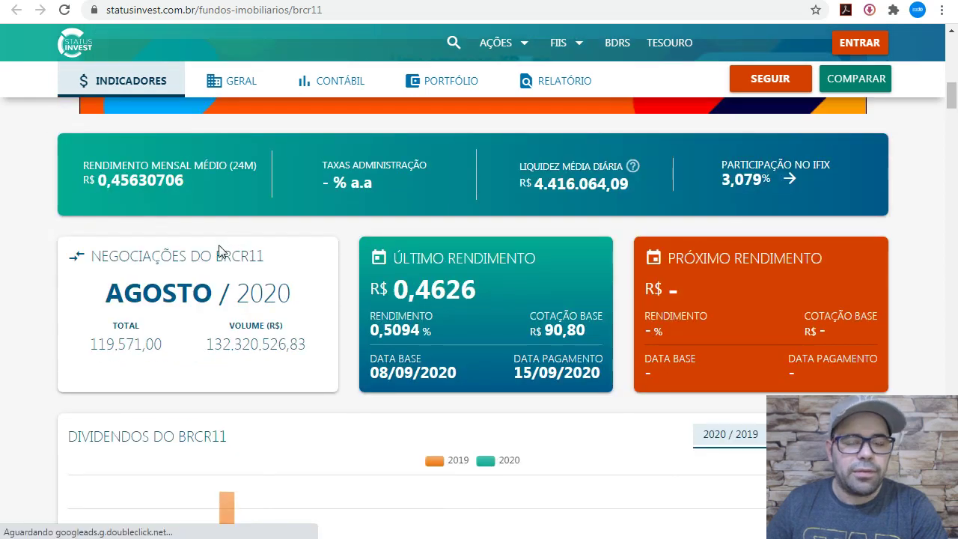
scroll(220, 250, "down", 6)
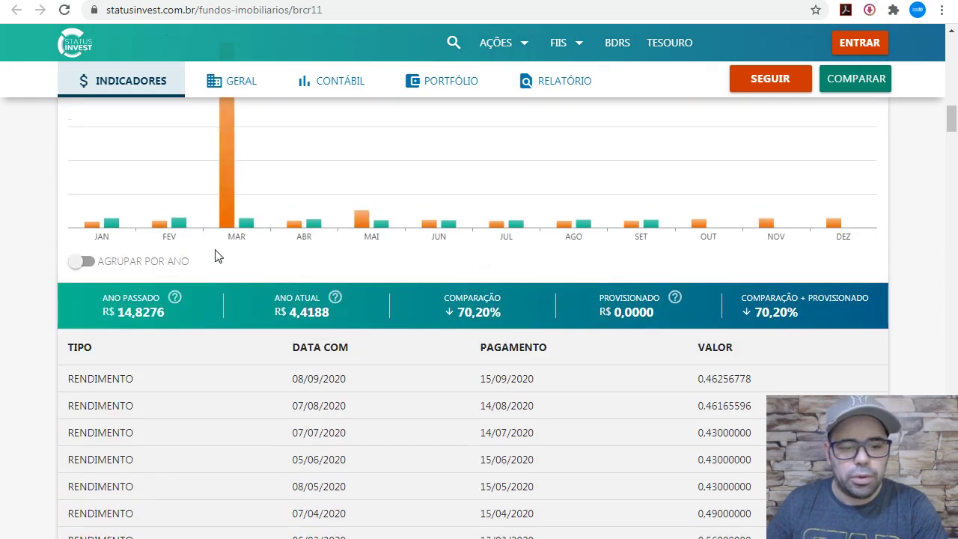
scroll(218, 256, "down", 3)
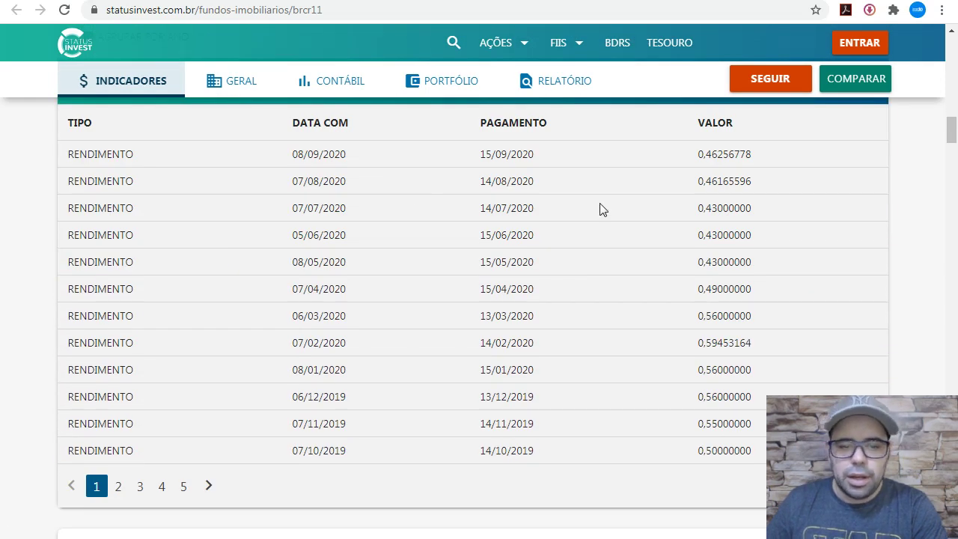
scroll(632, 214, "up", 1)
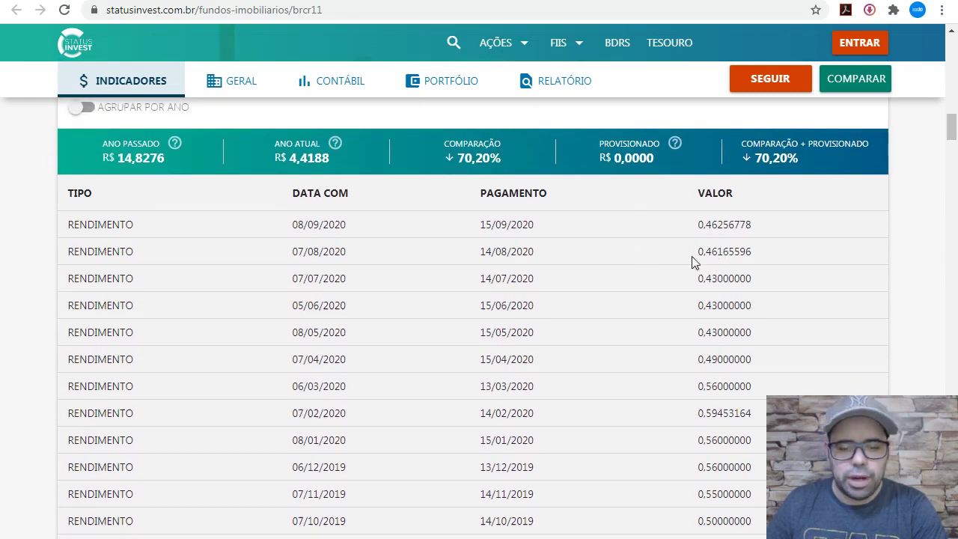
Review BRCR11's subscription history, general fund data and administrator details
scroll(700, 264, "down", 6)
scroll(705, 268, "down", 1)
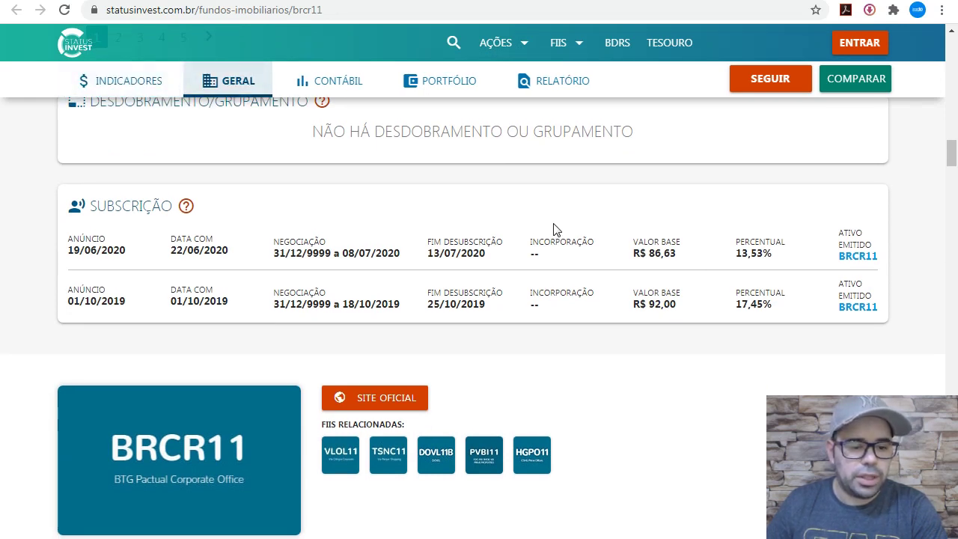
scroll(554, 228, "down", 3)
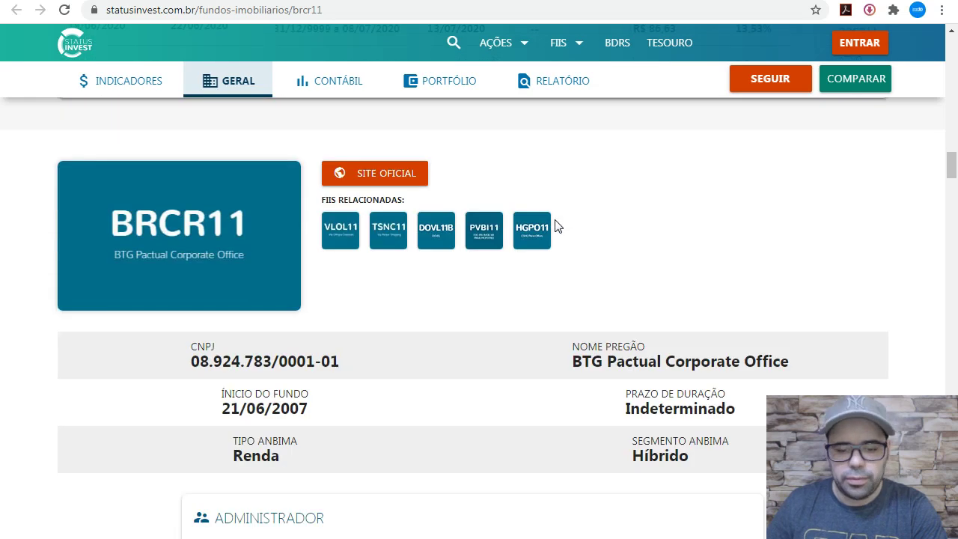
scroll(557, 226, "down", 3)
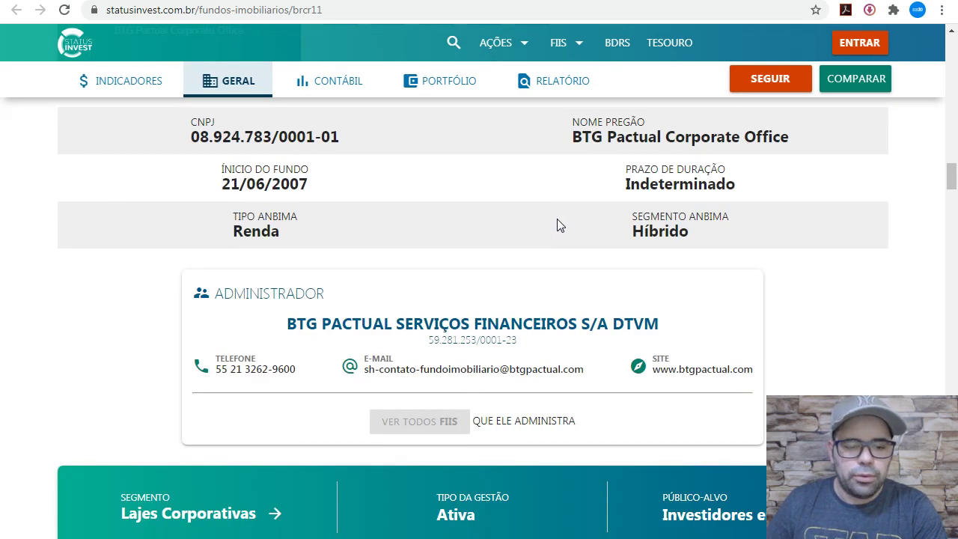
scroll(556, 240, "up", 1)
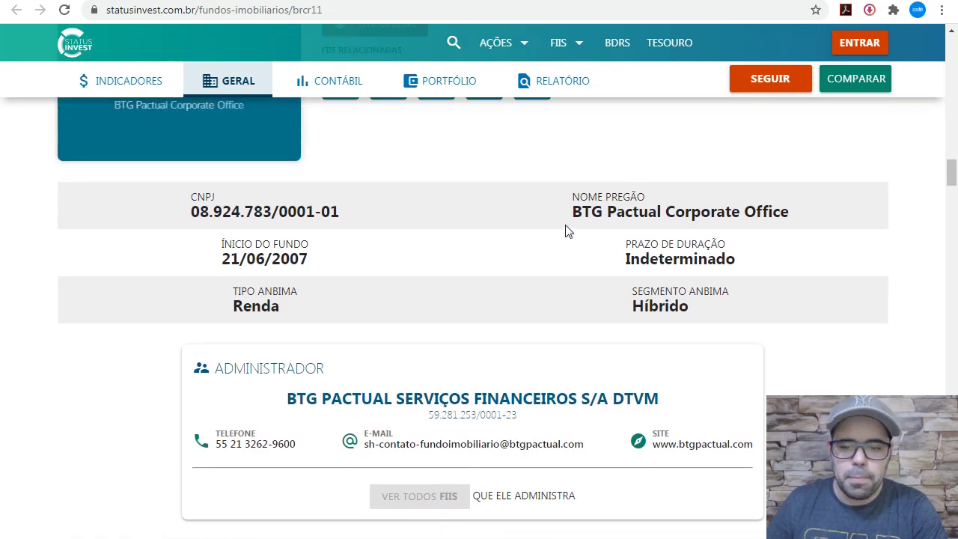
Examine BRCR11's accounting section: net equity, monthly results, quarterly statements, revenue, cash and expenses
scroll(566, 232, "down", 11)
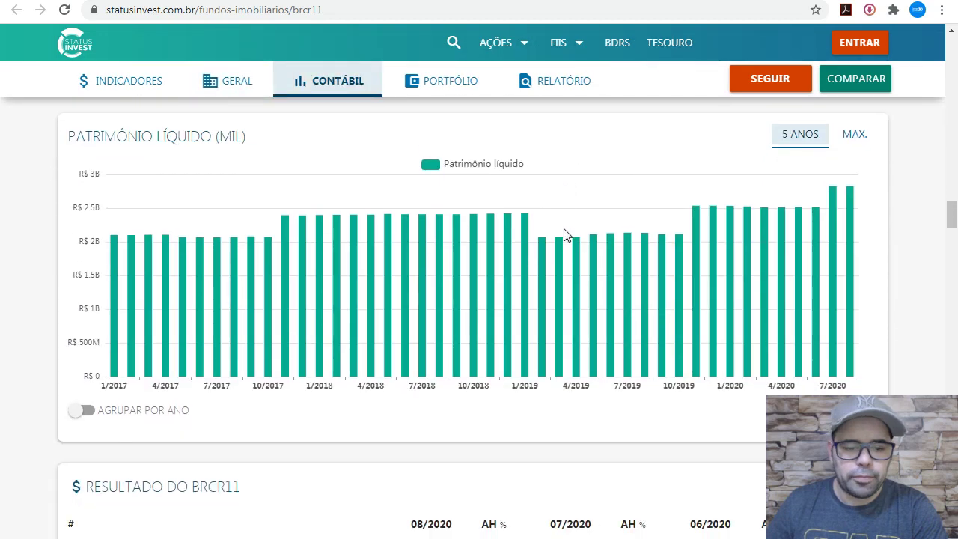
scroll(566, 235, "down", 3)
scroll(564, 233, "up", 3)
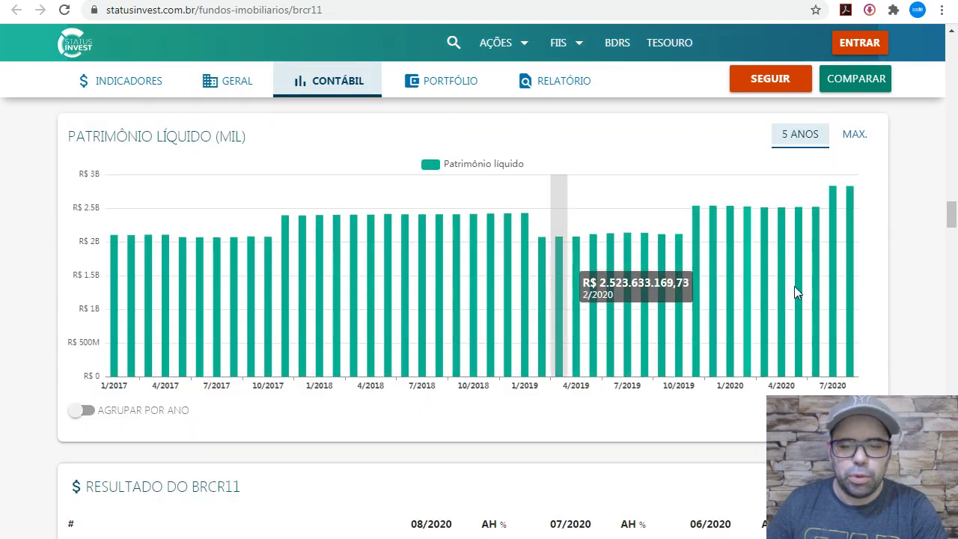
scroll(655, 282, "down", 4)
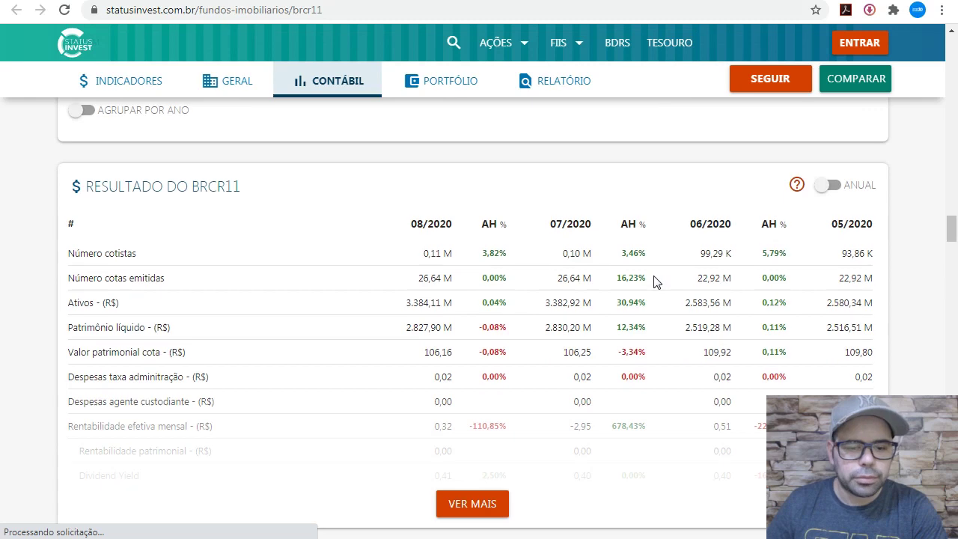
scroll(655, 281, "down", 7)
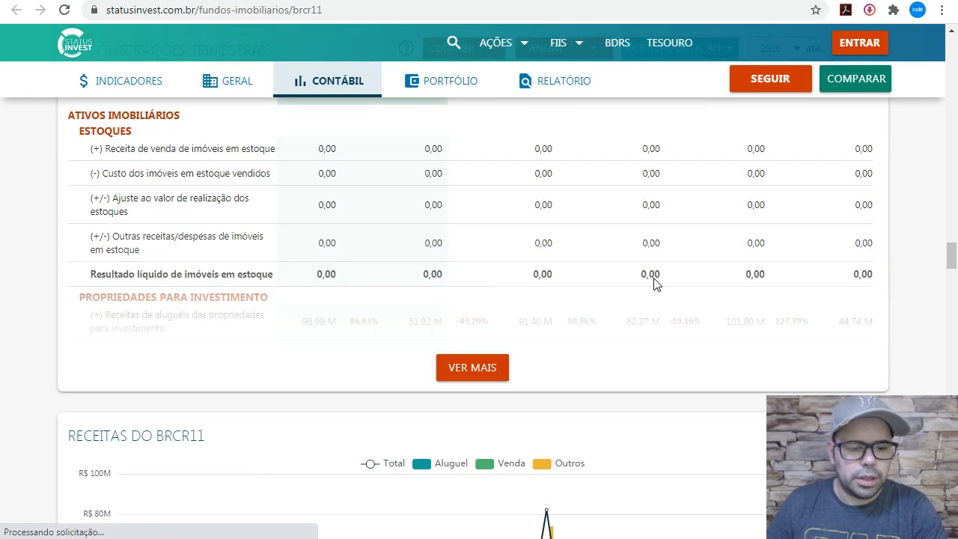
scroll(653, 283, "down", 9)
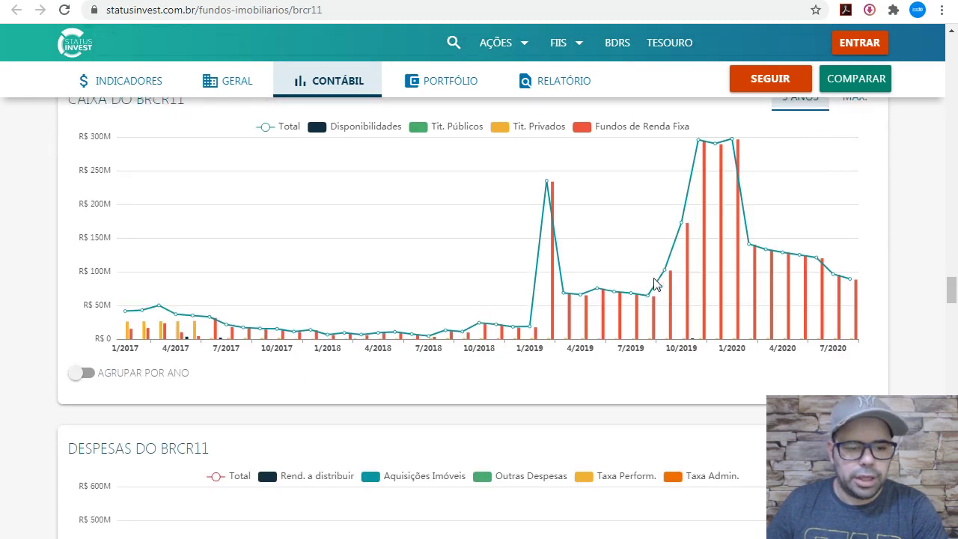
scroll(653, 283, "down", 4)
scroll(914, 320, "down", 1)
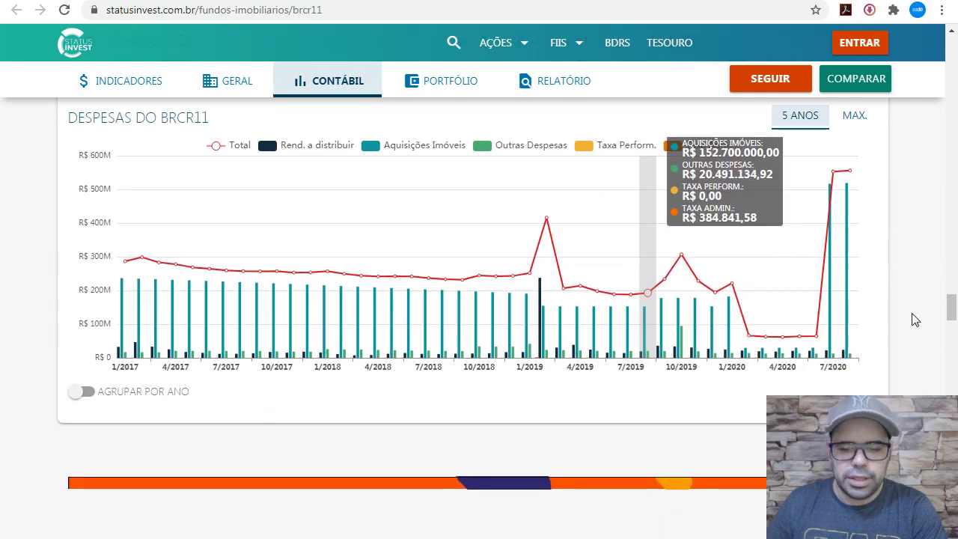
Find the properties in BRCR11's portfolio and examine the vacancy of the first ones listed
scroll(914, 319, "down", 10)
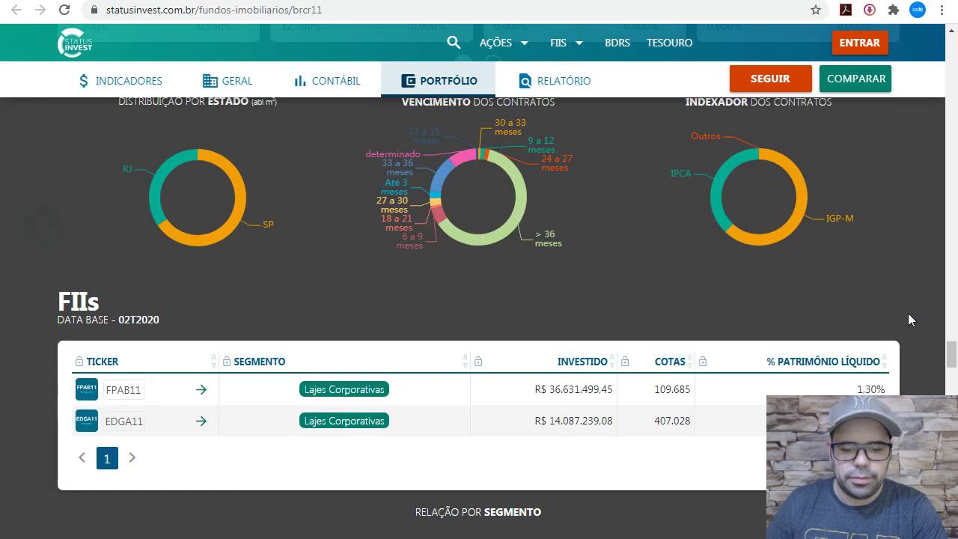
scroll(908, 313, "up", 3)
scroll(909, 300, "up", 1)
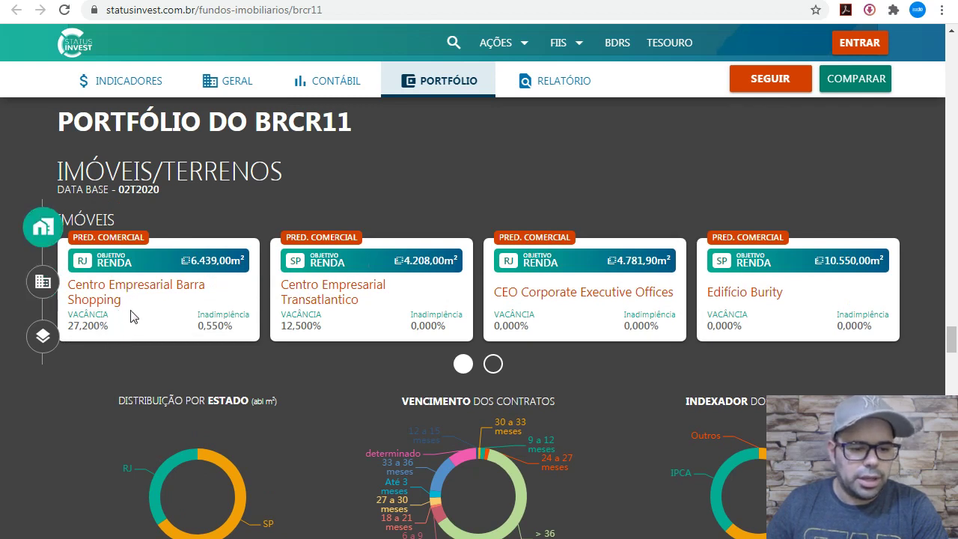
left_click_drag(102, 330, 320, 366)
left_click(320, 363)
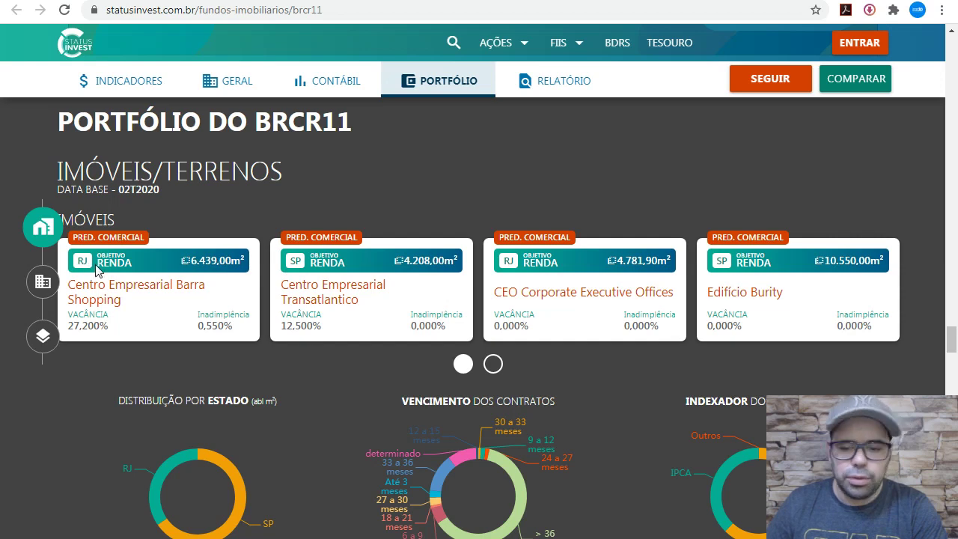
Compare the portfolio properties with the charts for distribution by state, contract maturity and contract index
scroll(569, 273, "down", 4)
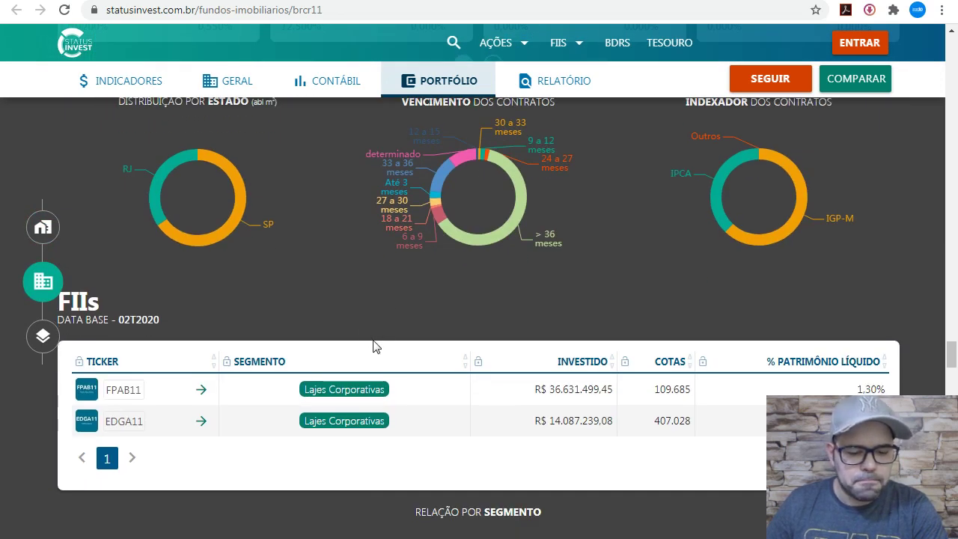
scroll(382, 346, "up", 4)
scroll(358, 324, "up", 2)
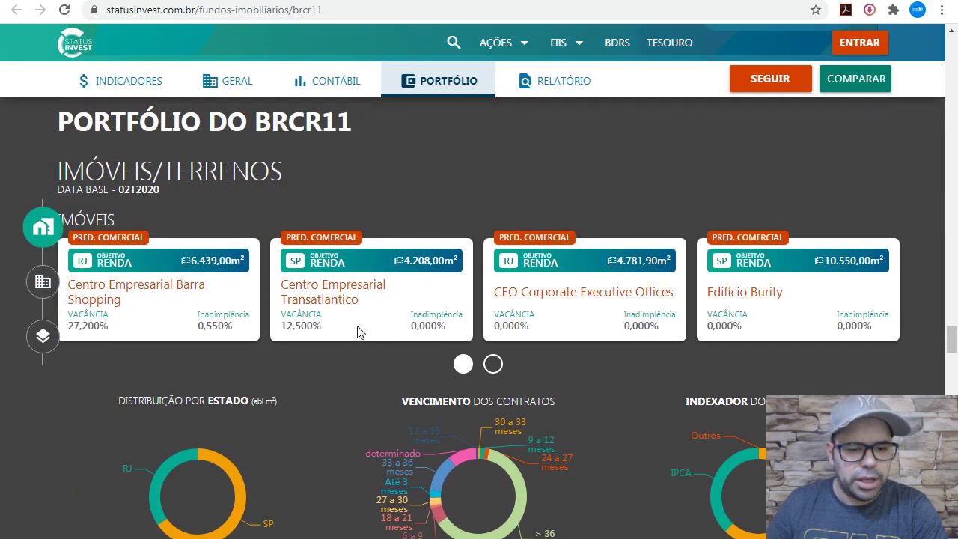
scroll(351, 331, "down", 2)
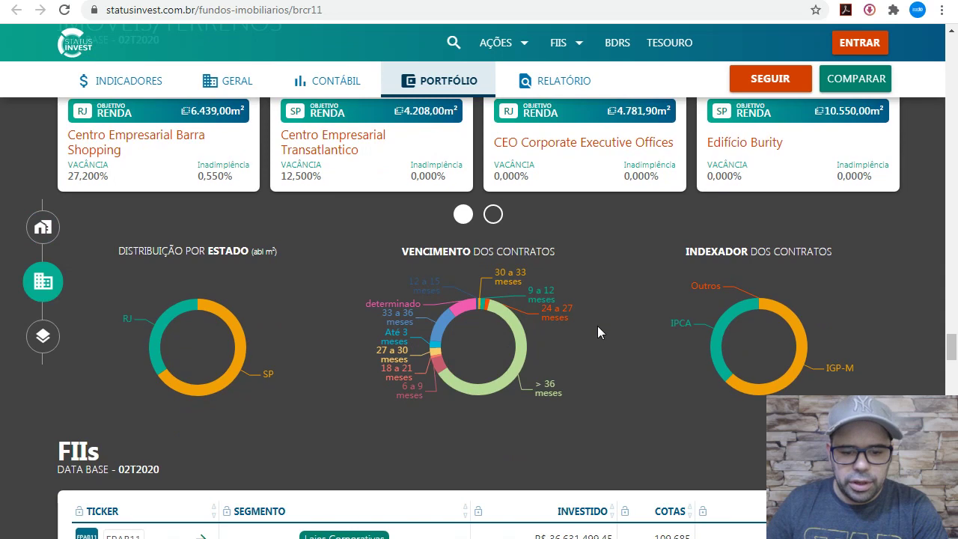
Review the portfolio's FII holdings and financial assets, viewing the Fundos list and returning to CRI
scroll(582, 330, "down", 3)
scroll(577, 329, "down", 6)
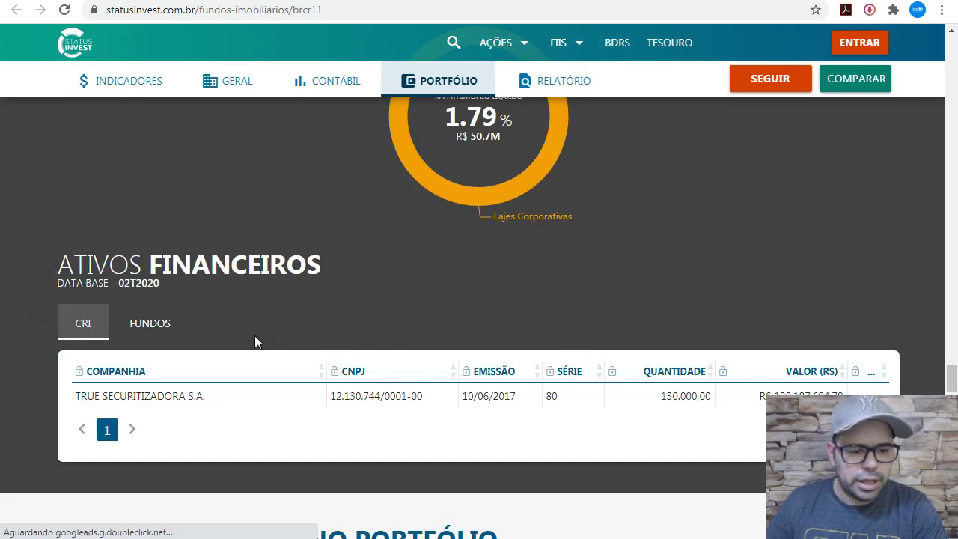
left_click(137, 332)
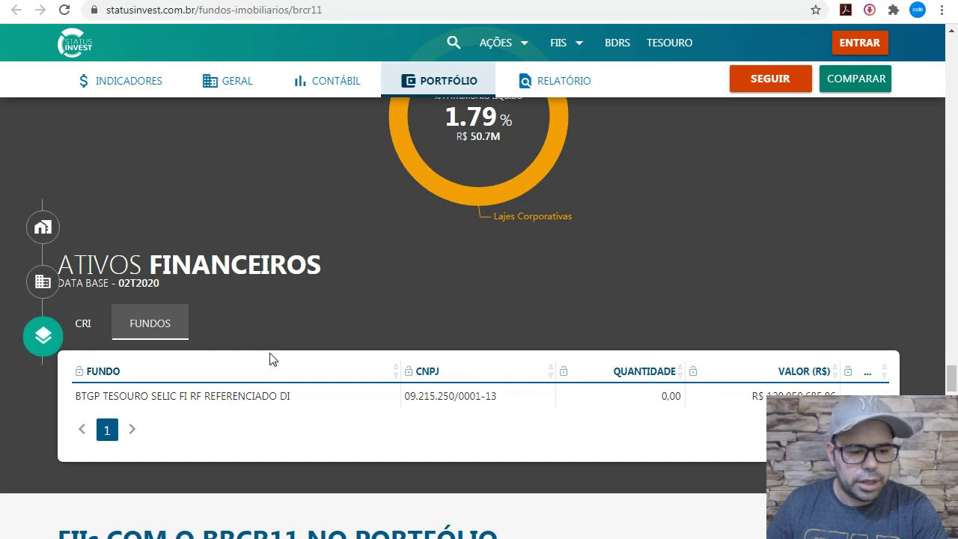
left_click(83, 334)
scroll(285, 343, "down", 3)
Return to the portfolio's properties, view the second set for vacancy and go back to the first set
scroll(286, 343, "up", 9)
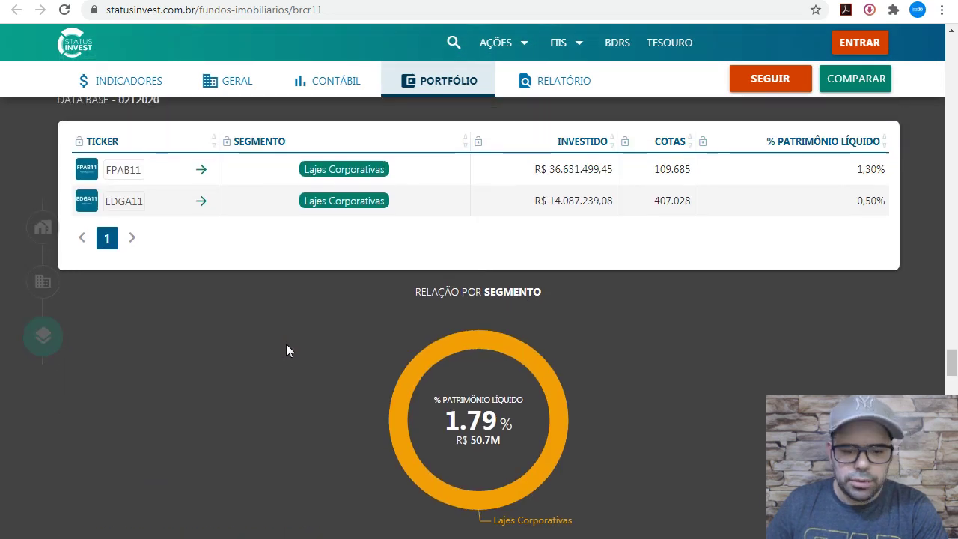
scroll(327, 352, "up", 4)
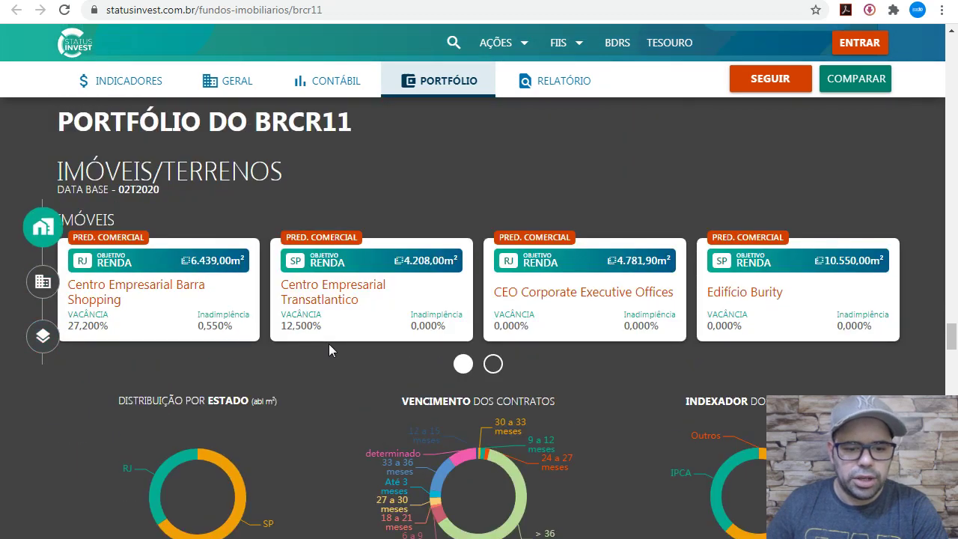
scroll(329, 345, "down", 1)
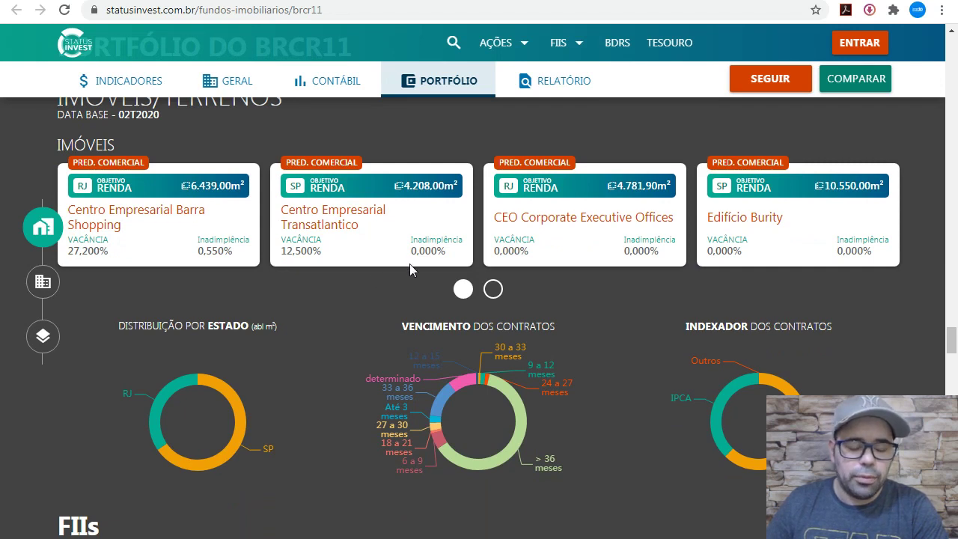
left_click(493, 289)
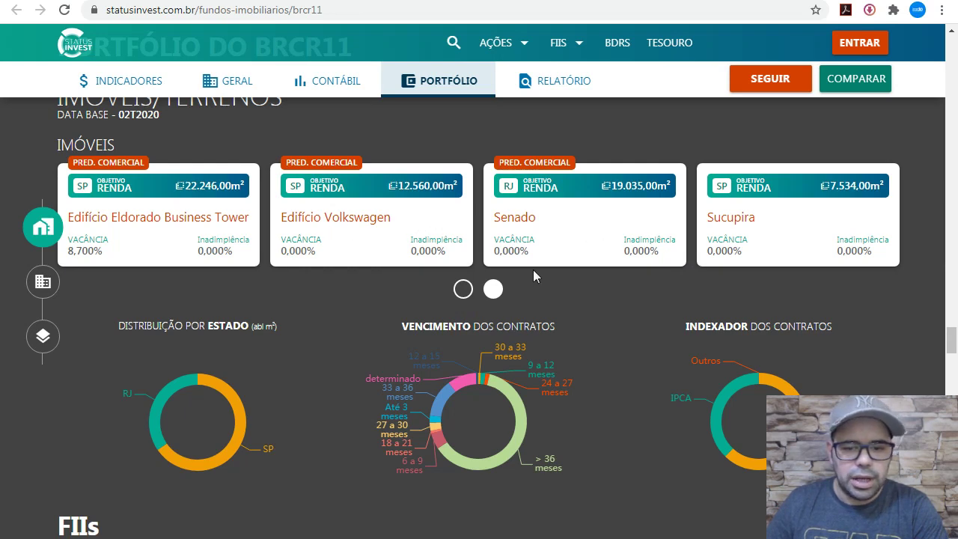
left_click(463, 290)
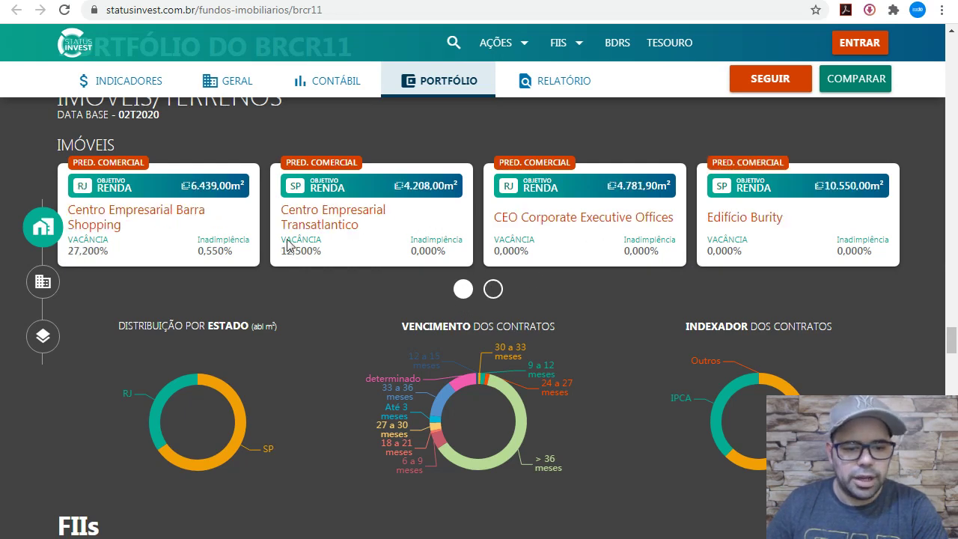
Go back to BRCR11's main indicators, including P/VP and DY CAGR
scroll(358, 222, "up", 15)
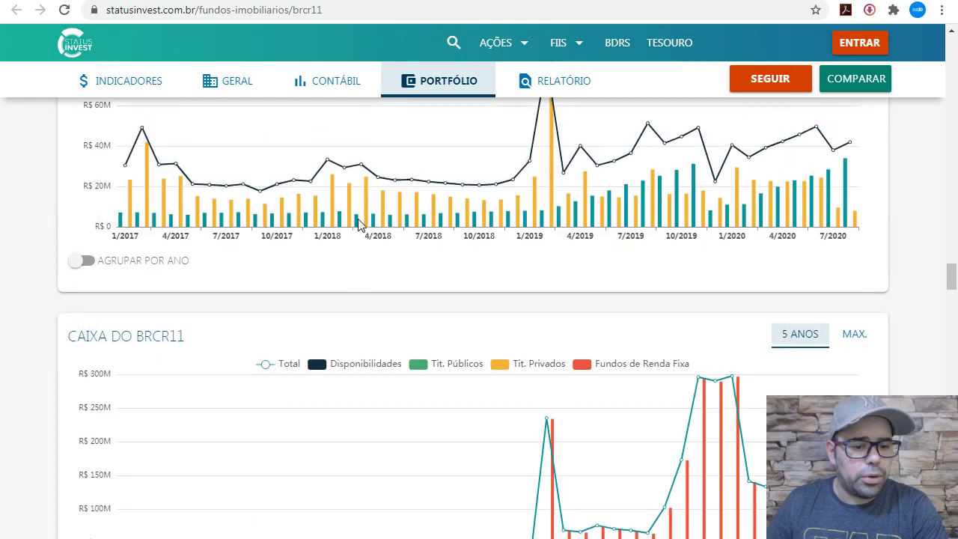
scroll(358, 224, "up", 20)
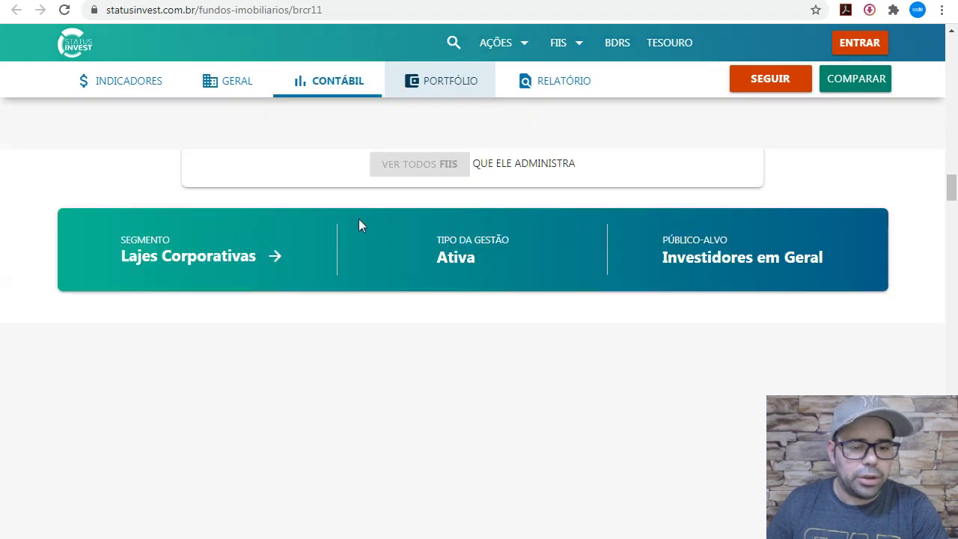
scroll(359, 224, "up", 20)
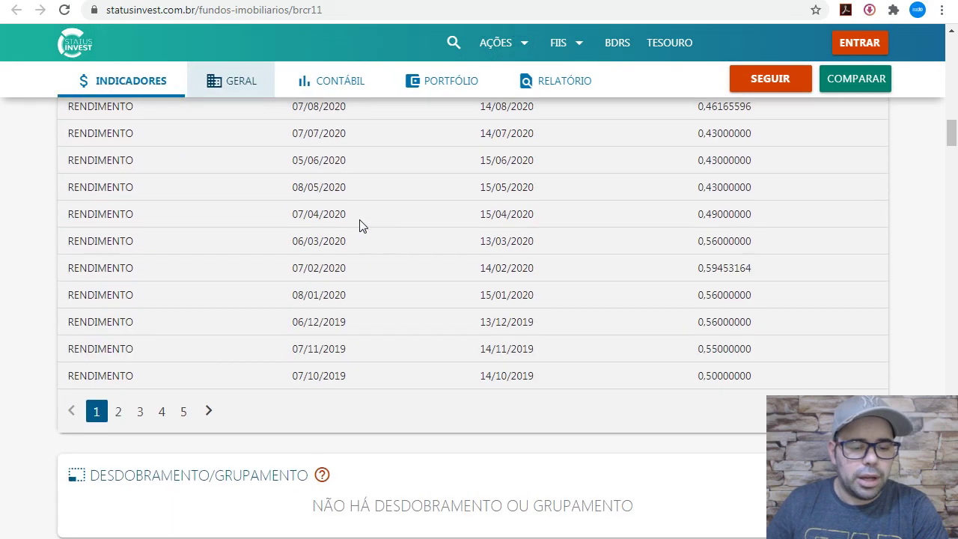
scroll(359, 225, "up", 15)
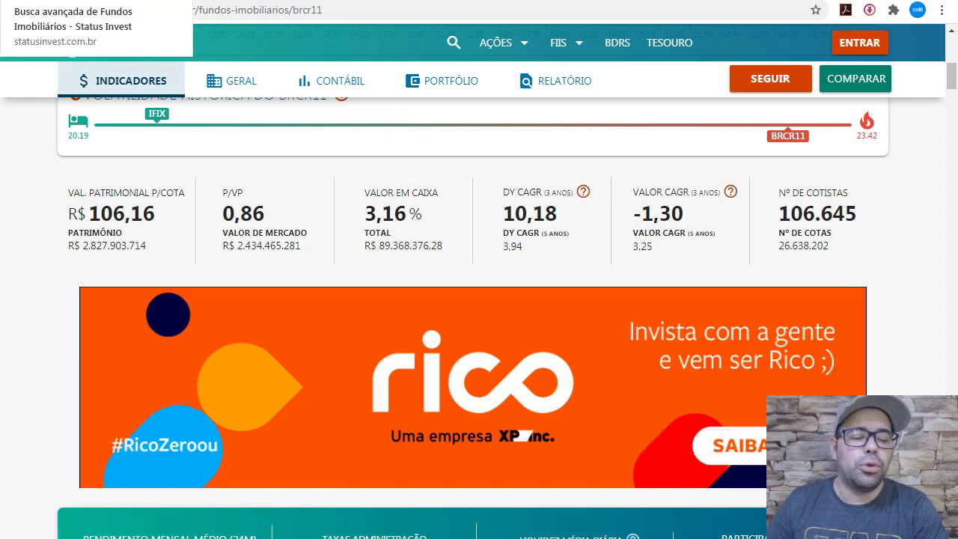
Return to the fund search results and switch to the page of the fund RBVA11
key("ctrl+Tab")
key("ctrl+shift+Tab")
key("ctrl+Tab")
key("ctrl+shift+Tab")
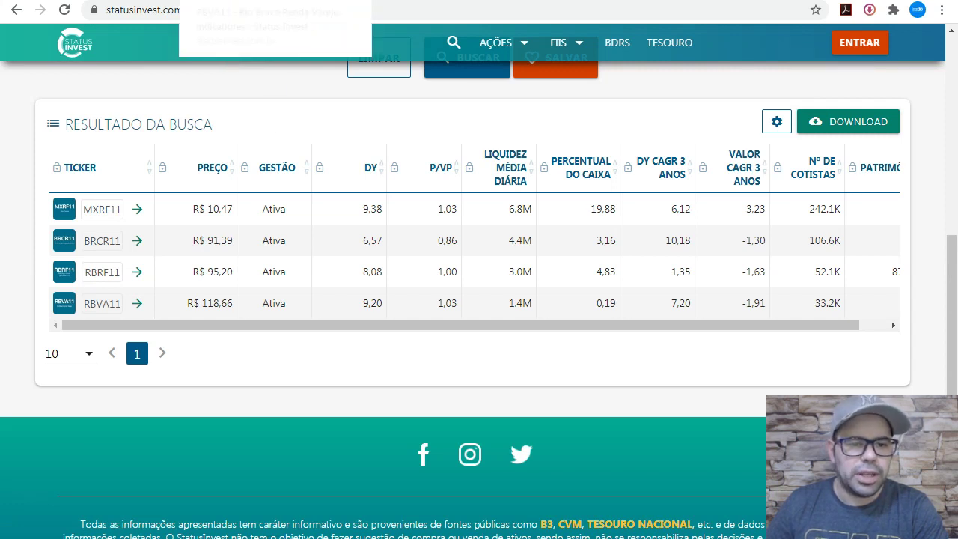
left_click(224, 0)
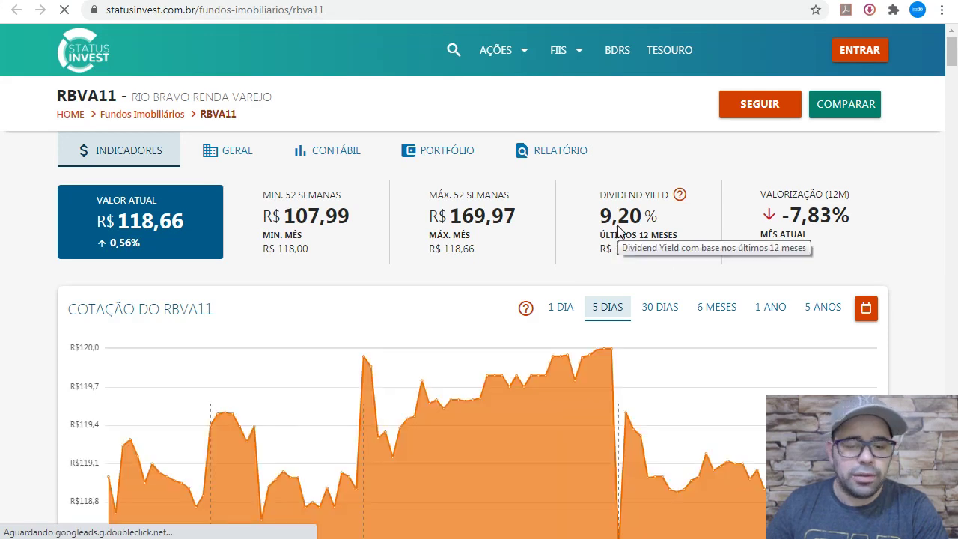
Review RBVA11's dividend yield, 12-month appreciation, P/VP, cash, CAGR and shareholder indicators, along with its average income and dividend history
scroll(620, 226, "down", 1)
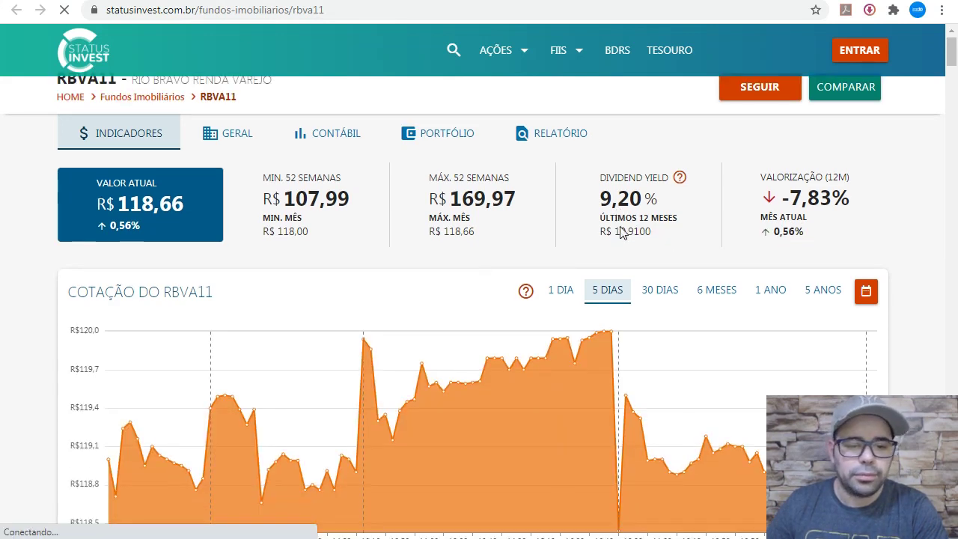
scroll(490, 131, "up", 1)
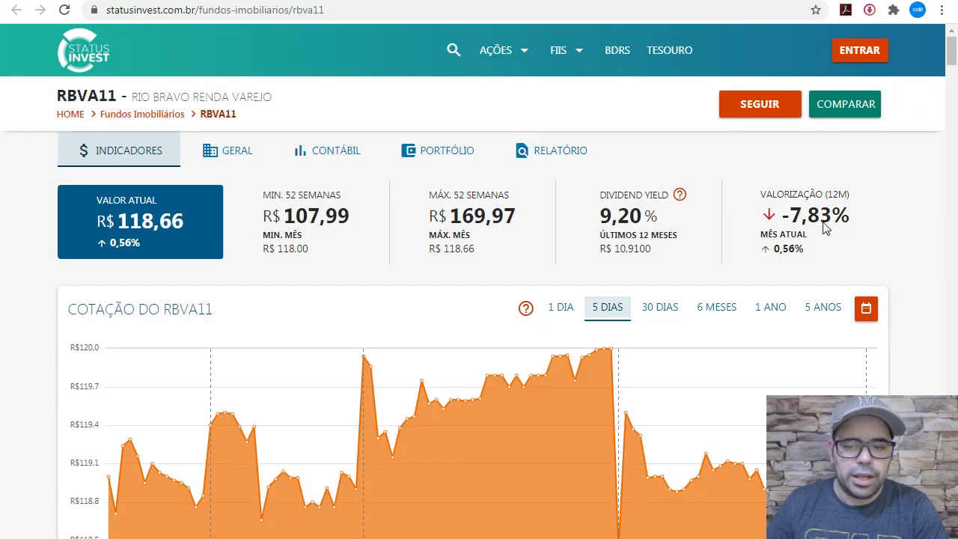
scroll(711, 243, "down", 6)
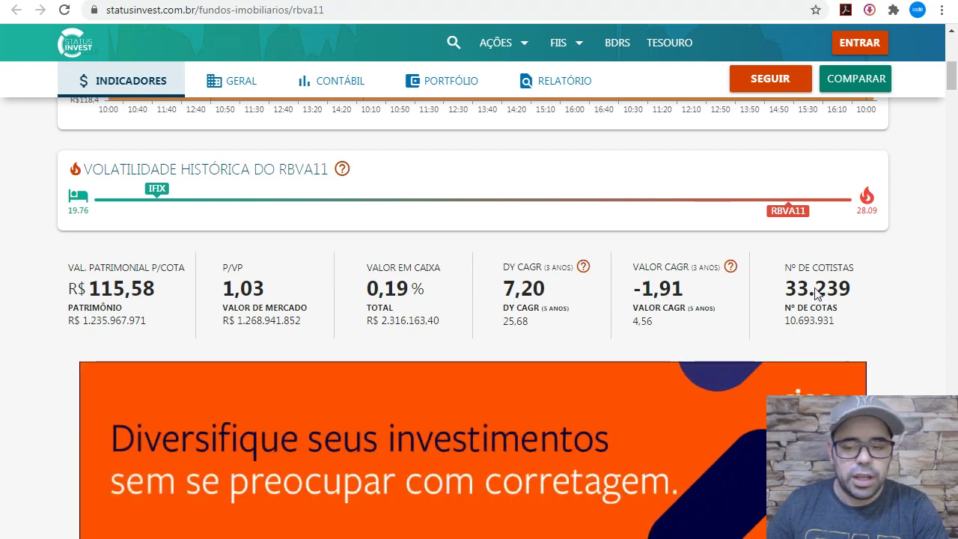
scroll(808, 292, "down", 8)
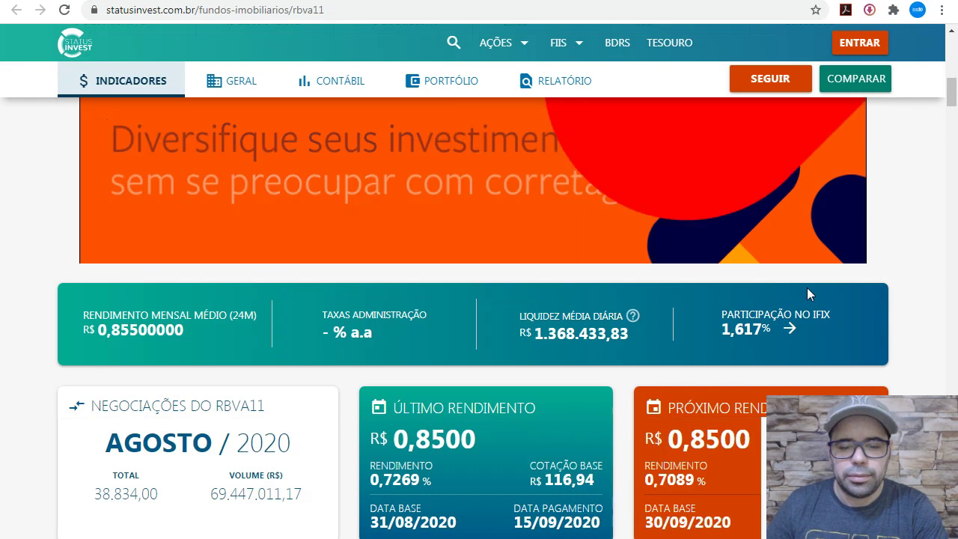
scroll(808, 294, "down", 6)
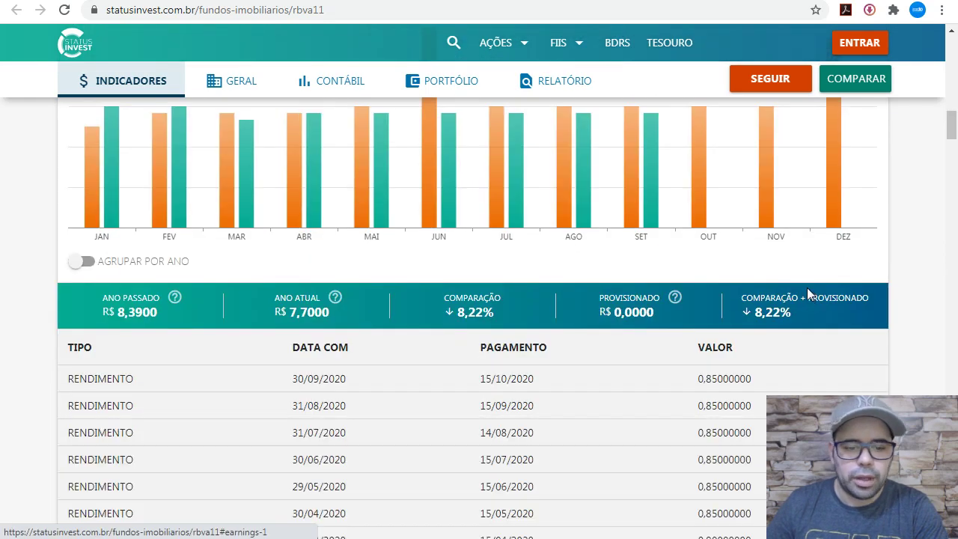
scroll(807, 294, "down", 6)
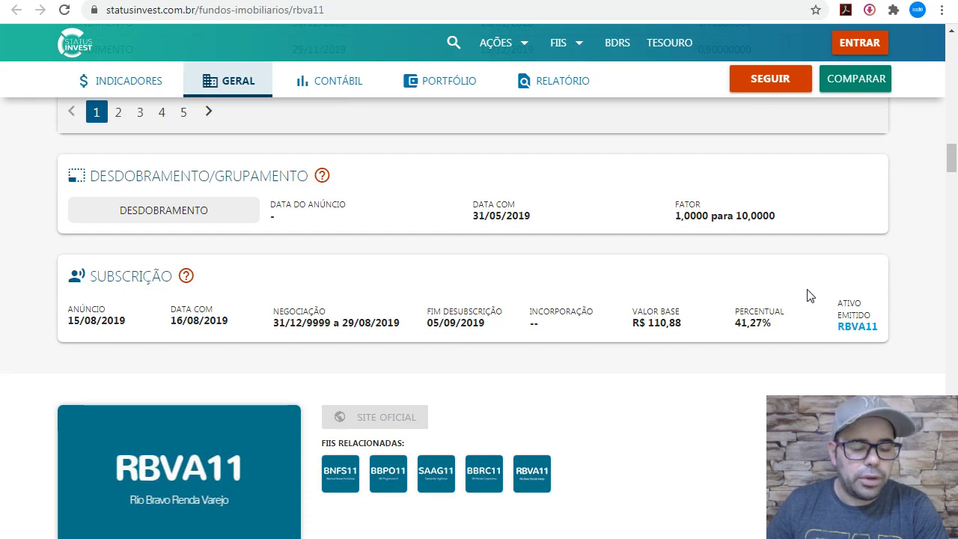
Look over RBVA11's subscription and general fund details, plus its accounting results with the revenue and expense charts
scroll(808, 296, "down", 1)
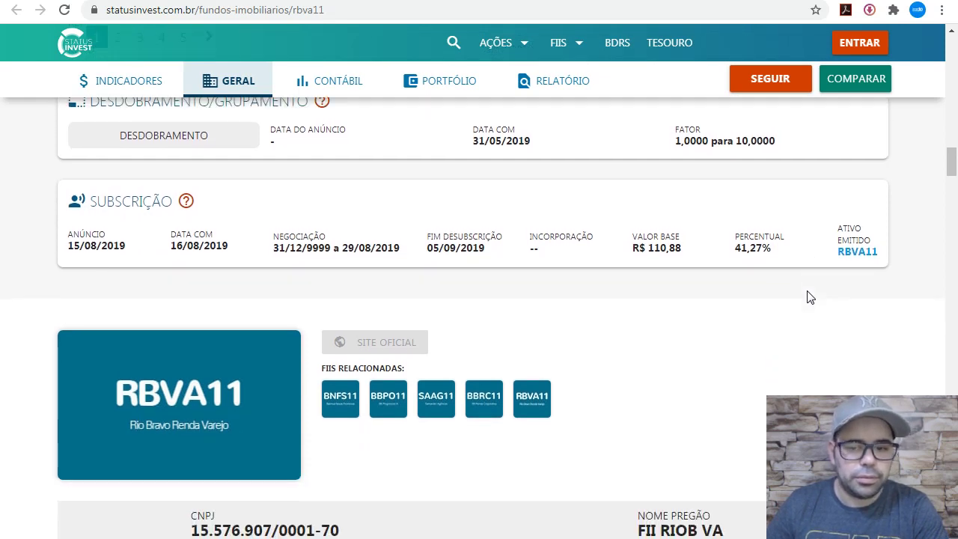
scroll(808, 299, "down", 4)
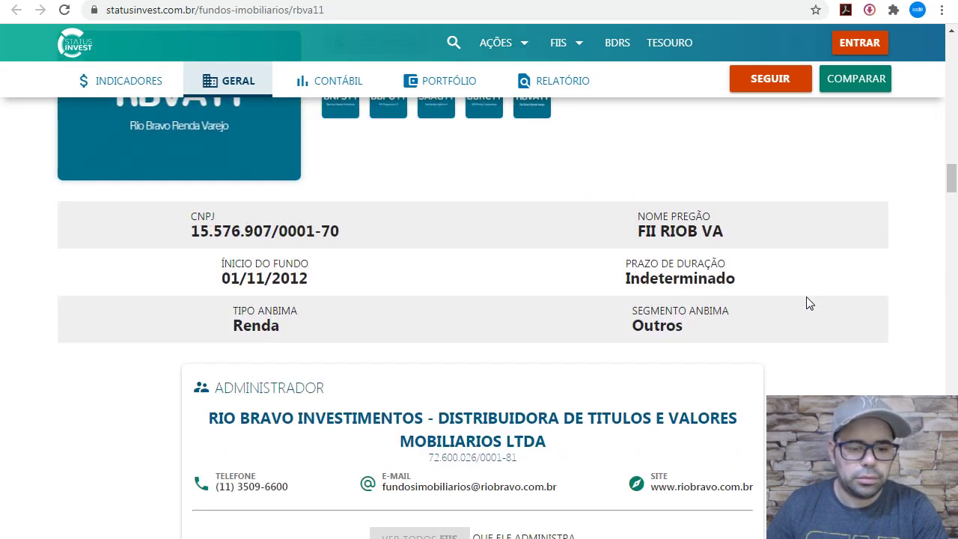
scroll(806, 299, "down", 4)
scroll(805, 299, "down", 4)
scroll(808, 308, "down", 15)
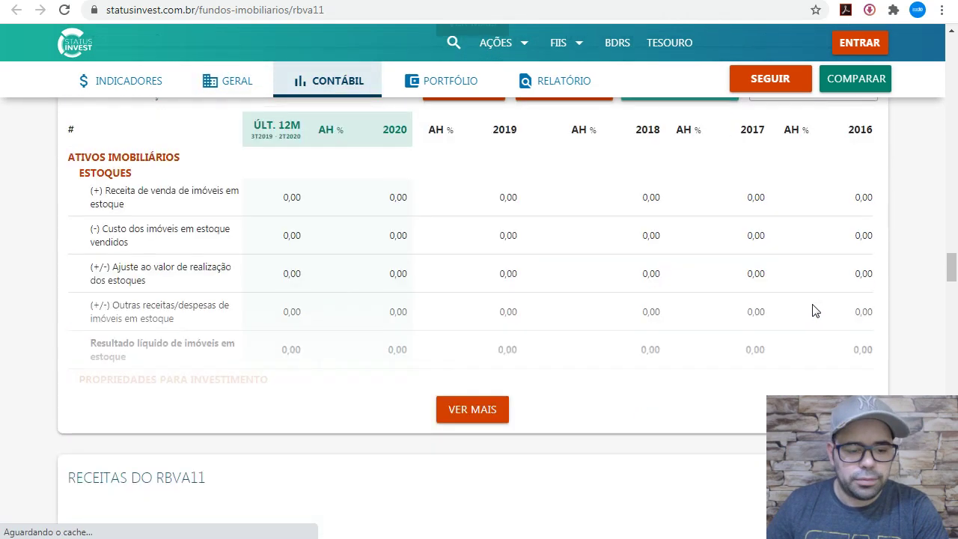
scroll(812, 313, "down", 8)
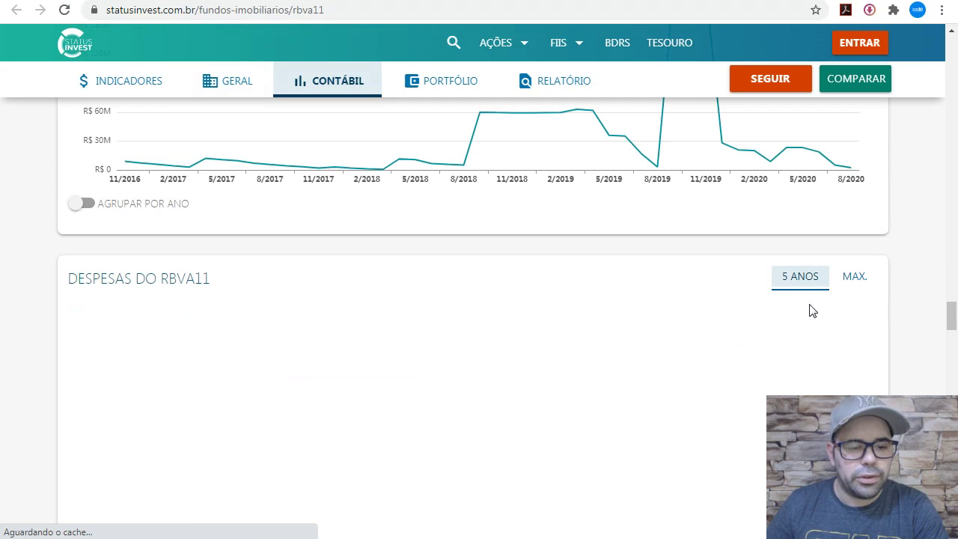
scroll(811, 311, "up", 3)
Page through RBVA11's portfolio properties up to the eighteenth set, checking each property's state, area, vacancy and default rate
scroll(810, 309, "down", 10)
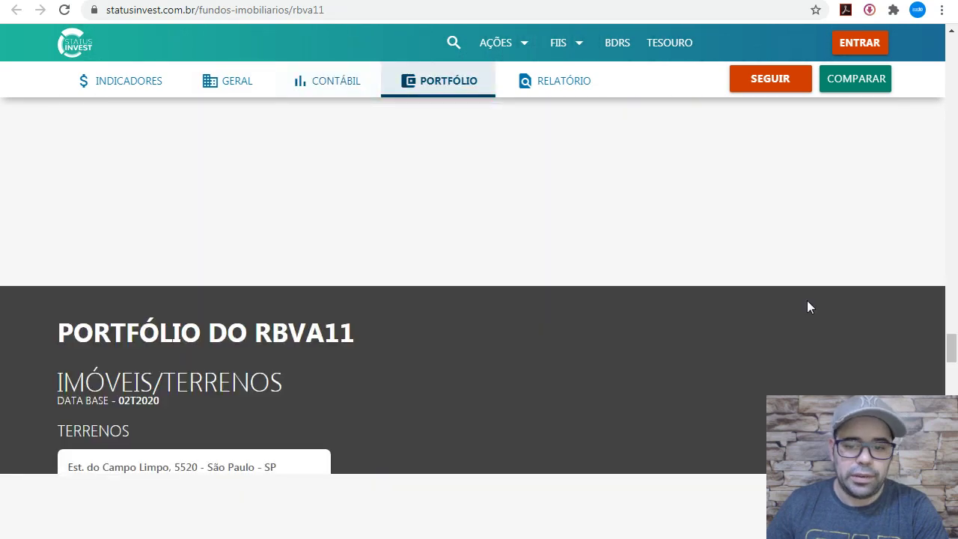
scroll(807, 300, "down", 3)
scroll(807, 300, "down", 1)
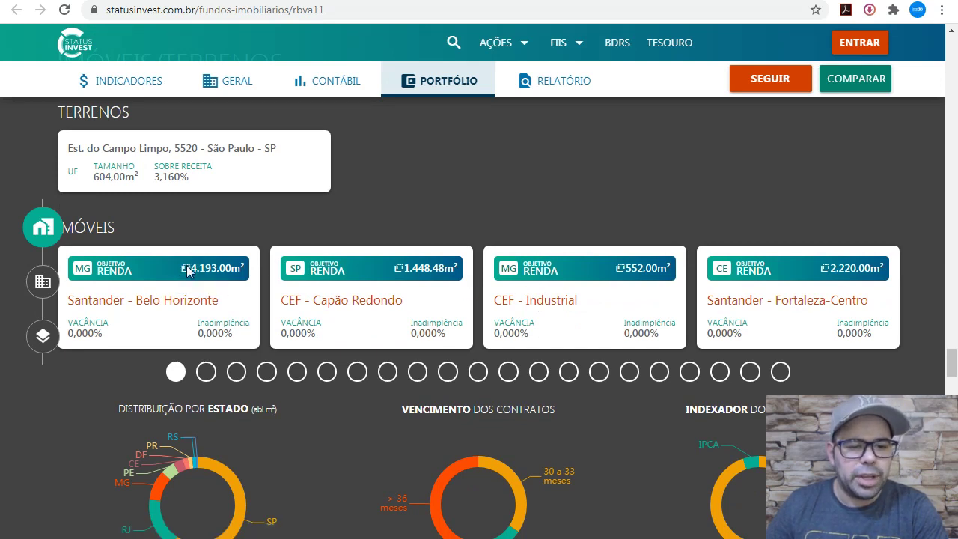
left_click(207, 373)
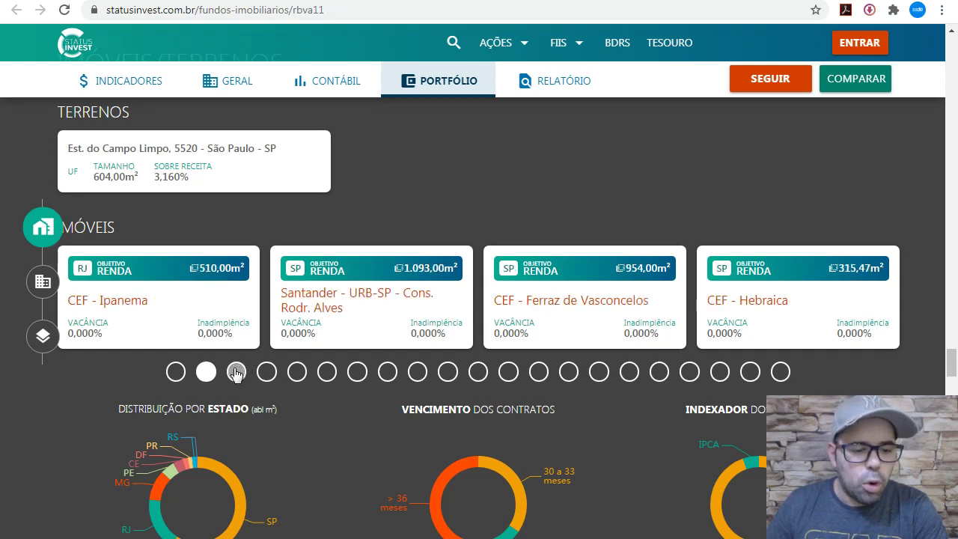
left_click(237, 372)
triple_click(267, 372)
left_click(296, 374)
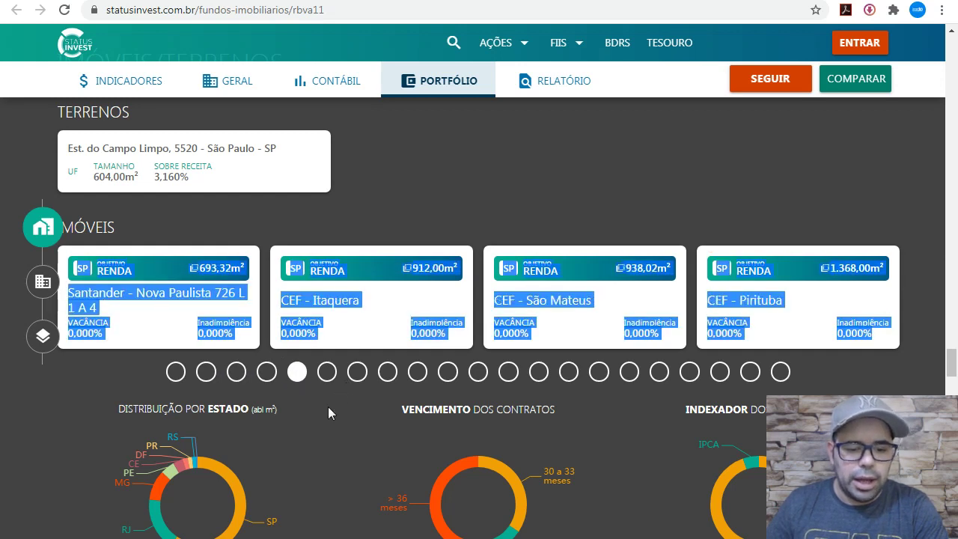
left_click(327, 371)
left_click(357, 373)
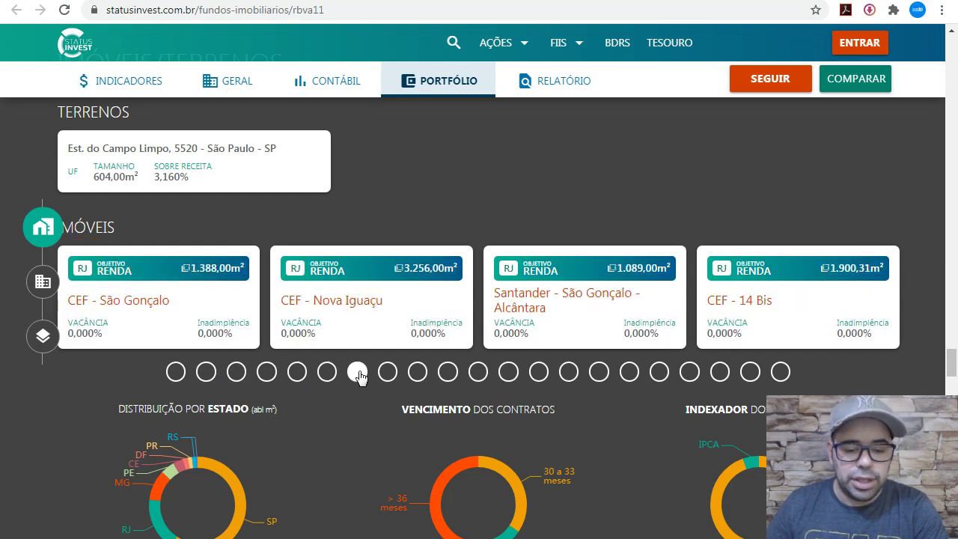
left_click(388, 374)
left_click(422, 375)
left_click(447, 372)
left_click(477, 372)
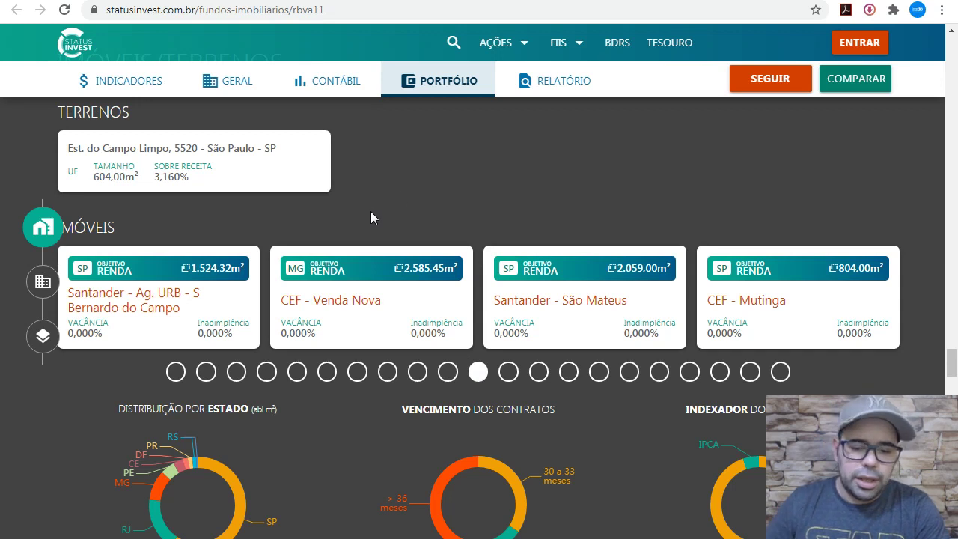
left_click(509, 374)
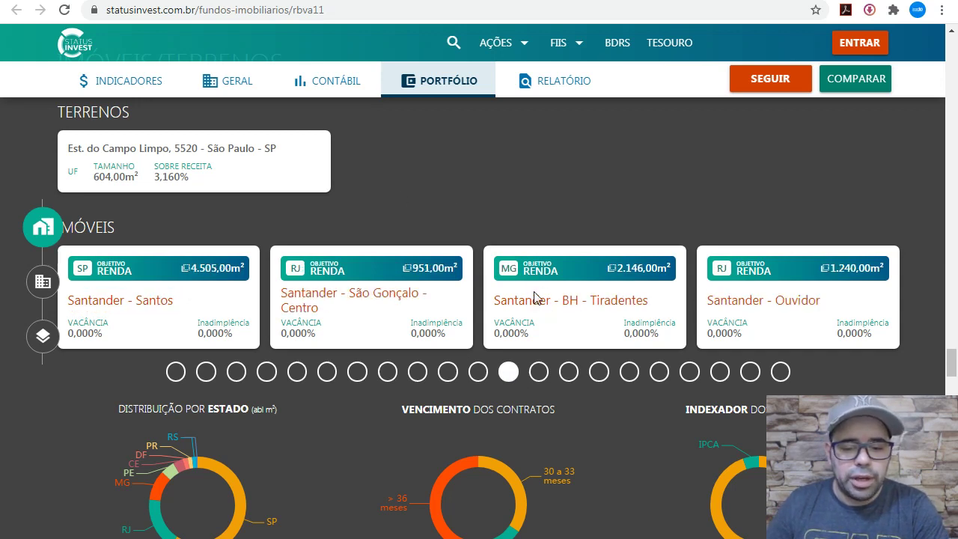
left_click(539, 372)
left_click(569, 372)
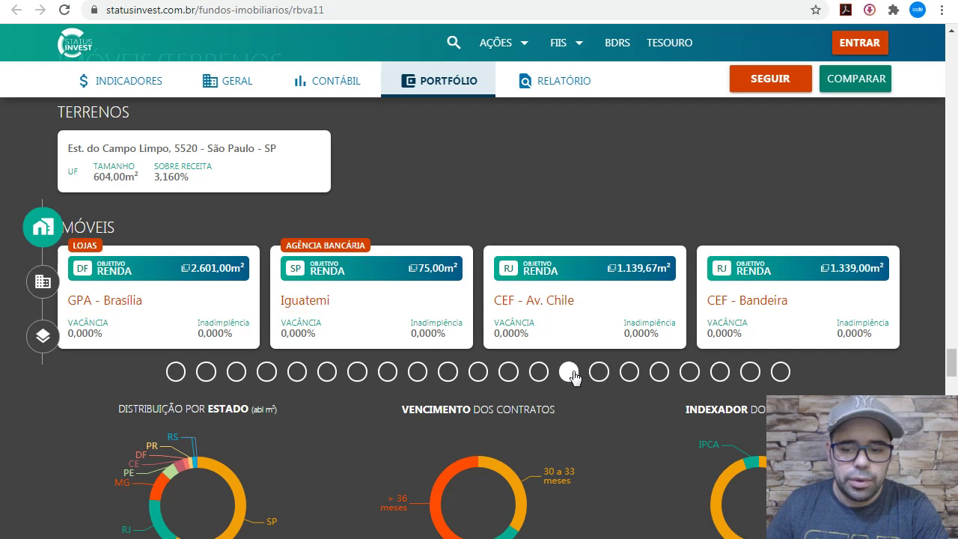
left_click(599, 372)
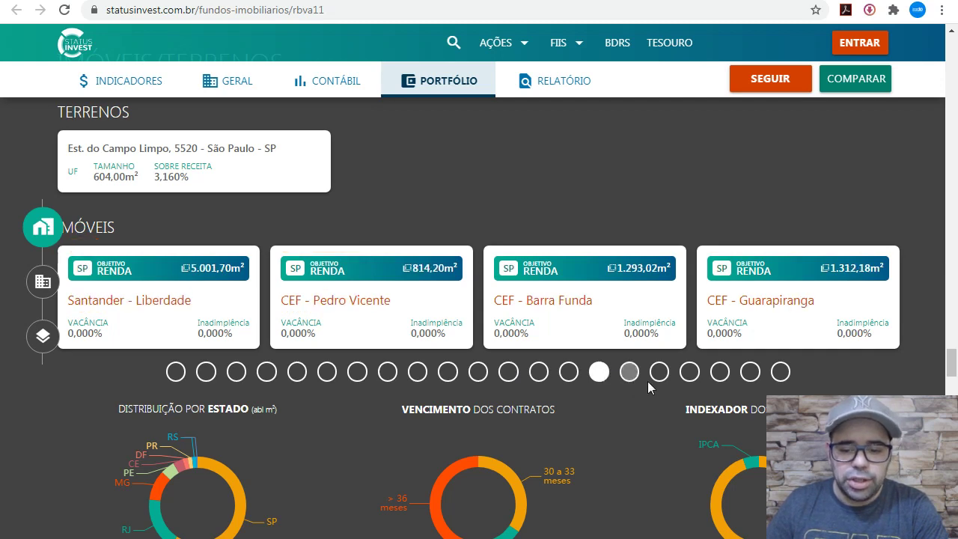
left_click(659, 373)
left_click(689, 374)
Examine the shares in RBVA11's charts for contract maturity, contract index and distribution by state
scroll(710, 308, "down", 3)
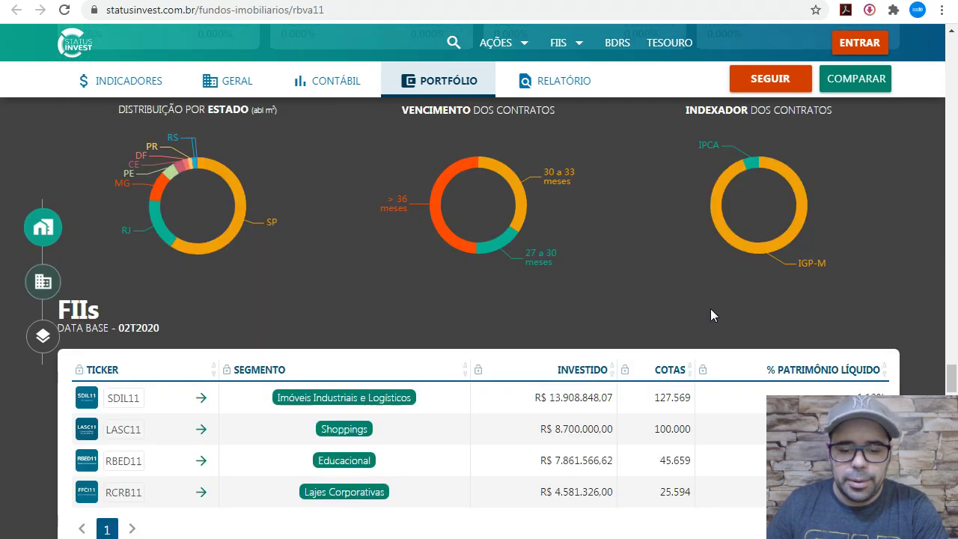
scroll(694, 308, "up", 1)
mouse_move(438, 303)
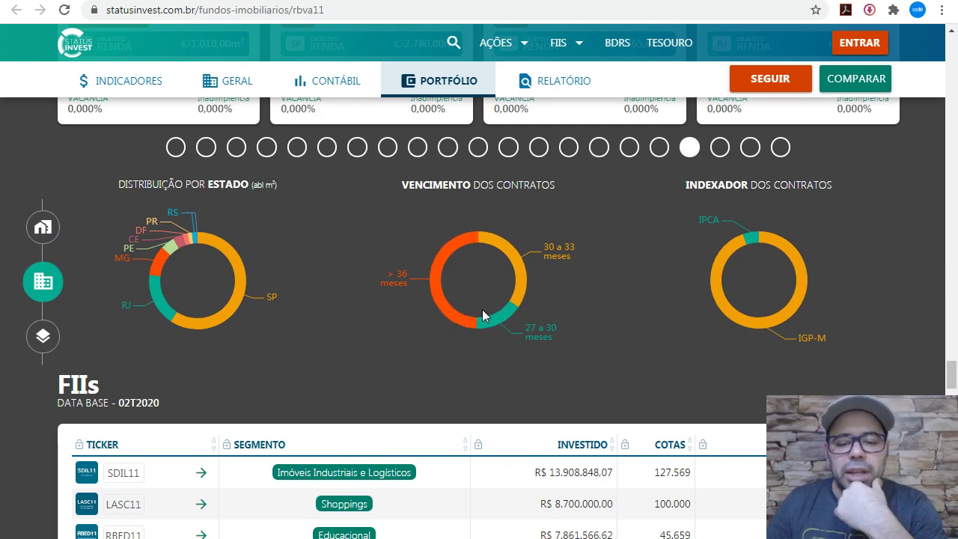
mouse_move(510, 323)
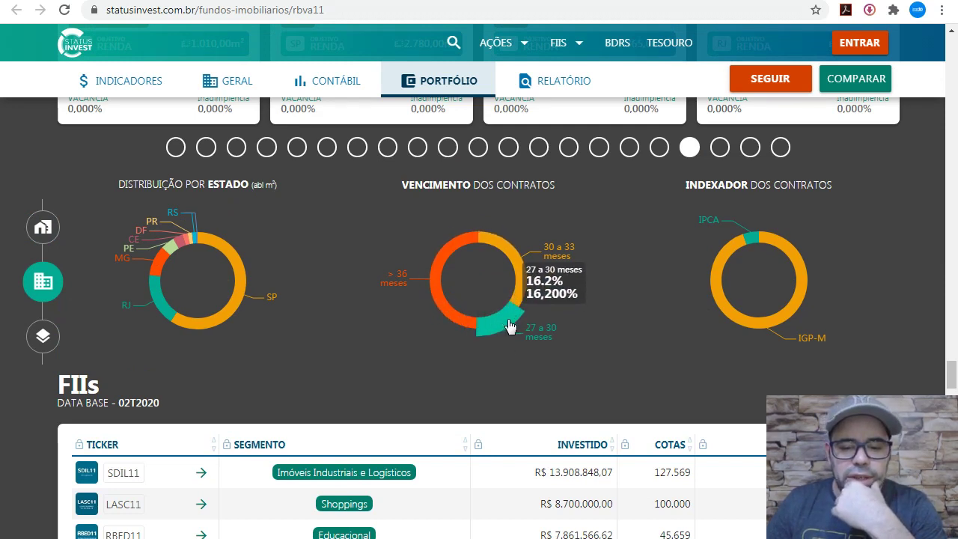
mouse_move(523, 271)
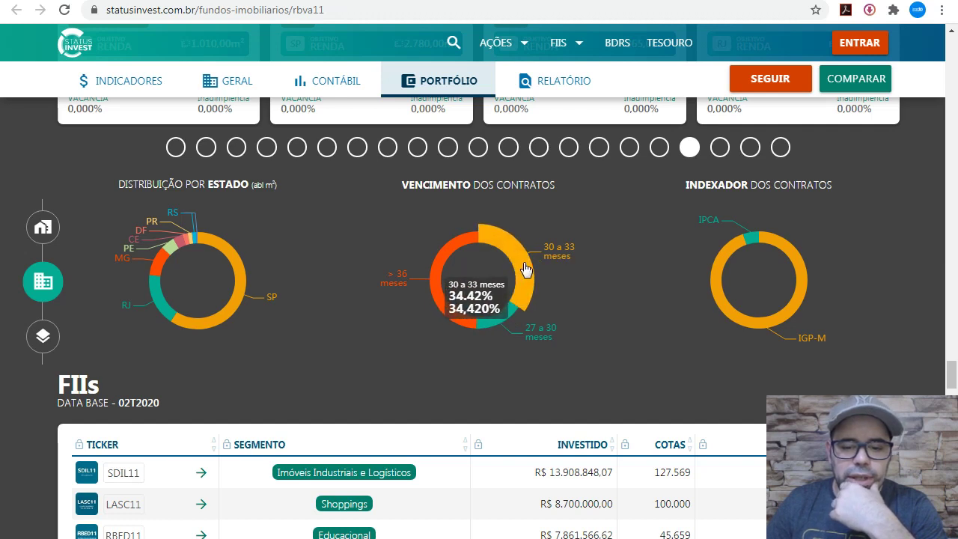
mouse_move(452, 260)
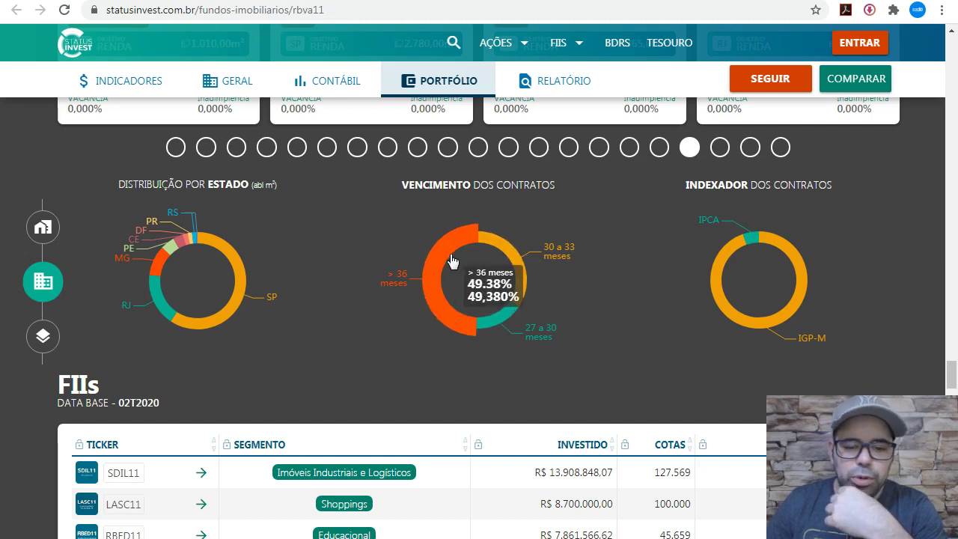
mouse_move(731, 307)
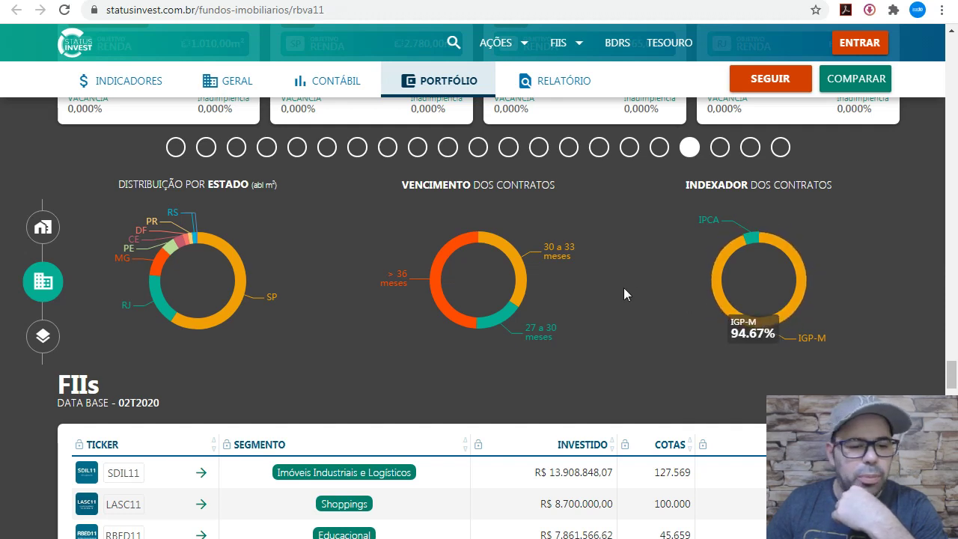
mouse_move(247, 282)
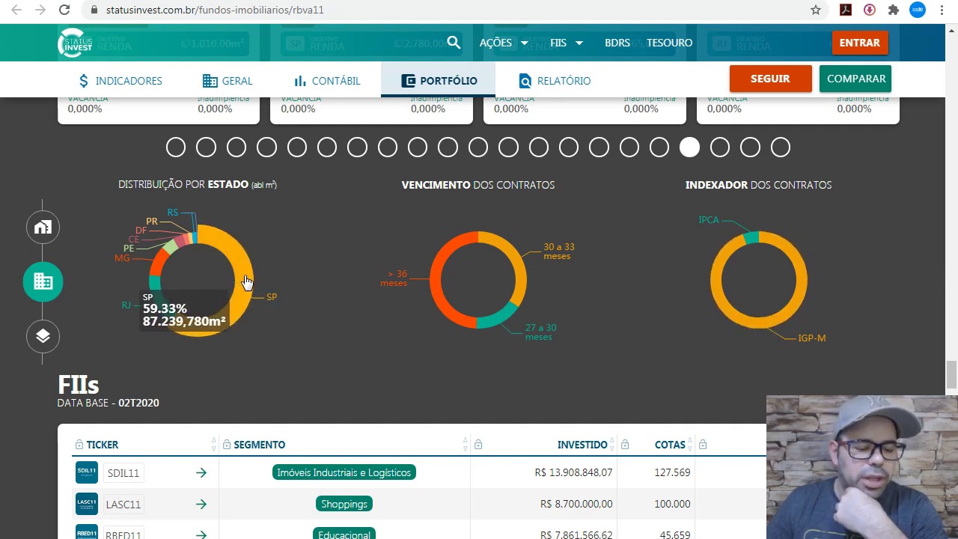
Review RBVA11's FII holdings, their breakdown by segment and the LCI financial assets
scroll(285, 274, "down", 6)
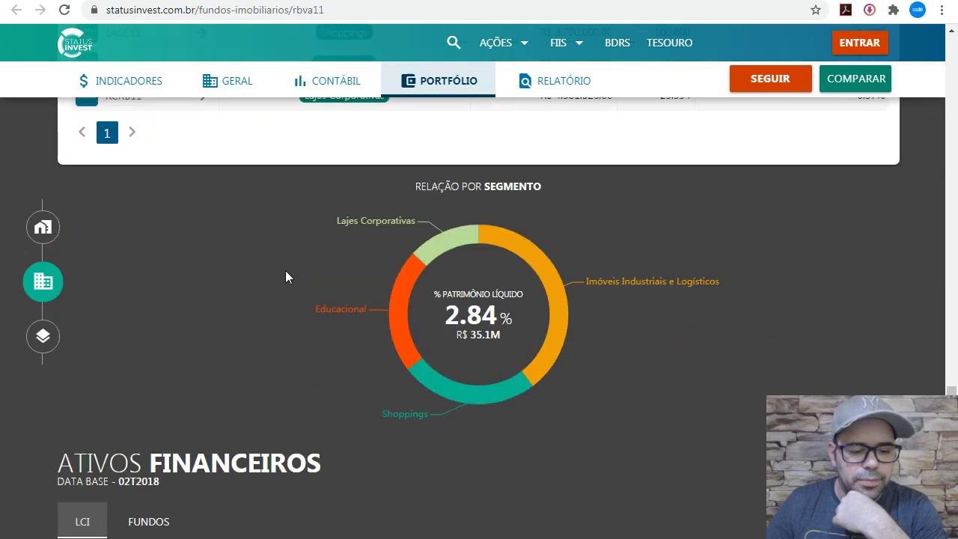
scroll(285, 277, "up", 1)
scroll(285, 277, "down", 1)
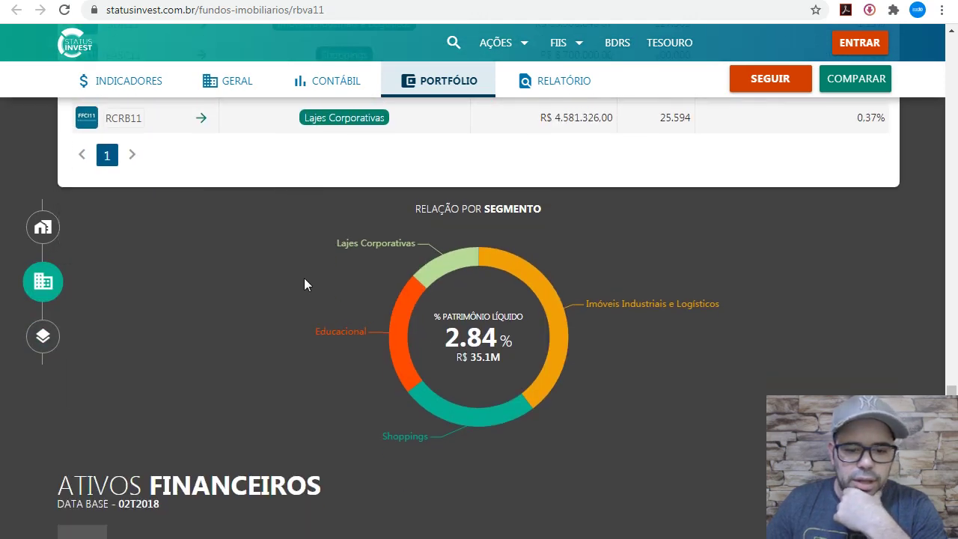
scroll(305, 278, "up", 3)
scroll(314, 300, "down", 6)
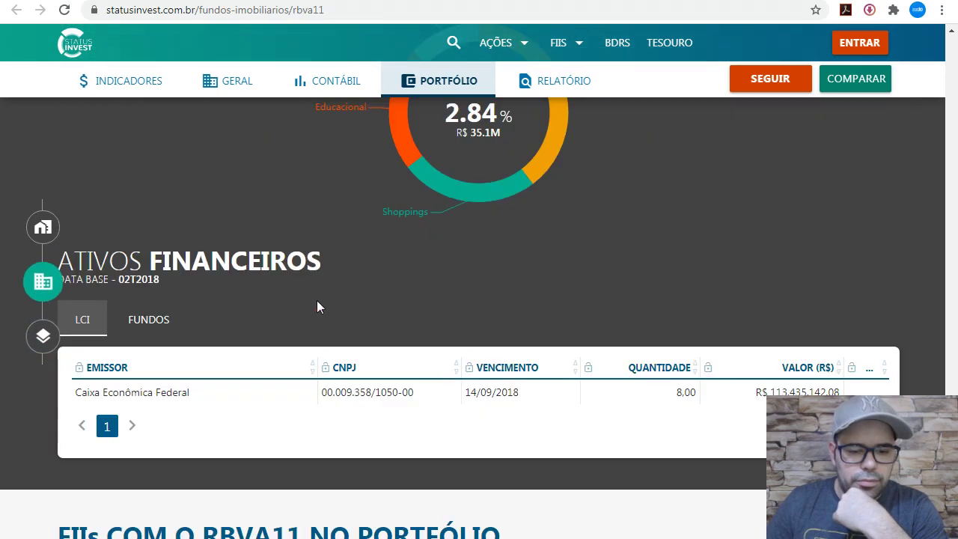
scroll(316, 307, "down", 3)
scroll(318, 307, "up", 8)
scroll(318, 310, "down", 3)
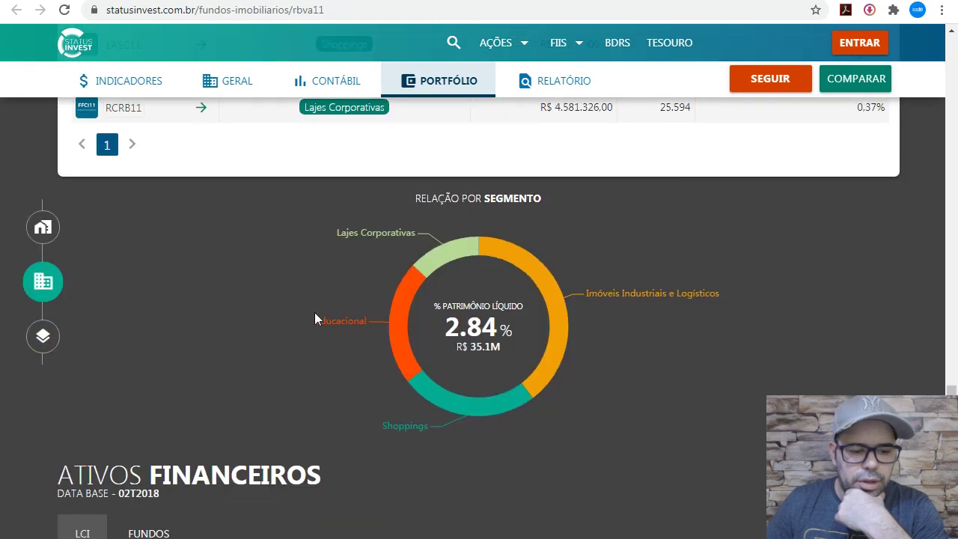
scroll(314, 319, "up", 1)
Return to RBVA11's properties and view the remaining sets through to the last one
scroll(314, 318, "up", 10)
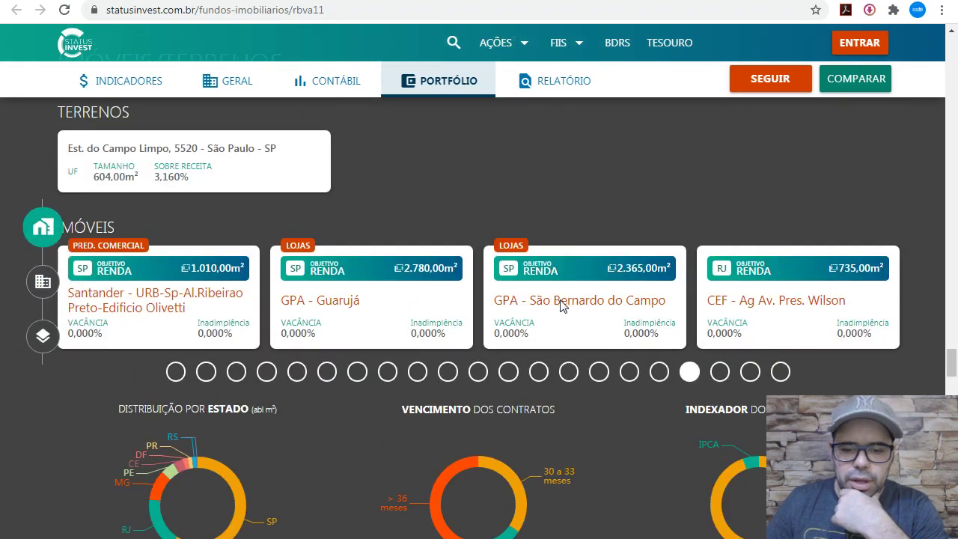
left_click(720, 374)
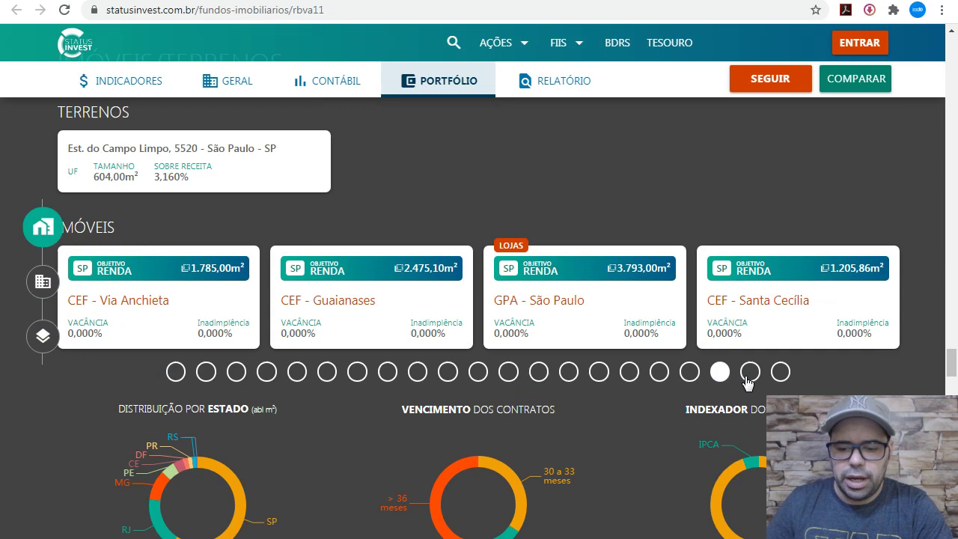
left_click(750, 374)
left_click(779, 374)
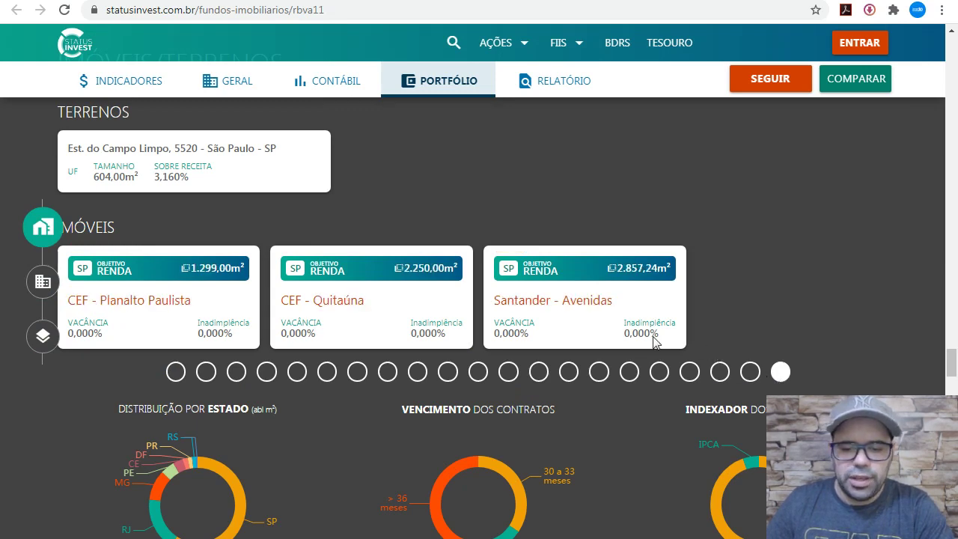
Go back through RBVA11's page to recheck its monthly dividend payments and the 2020 / 2019 dividend chart
scroll(333, 256, "up", 15)
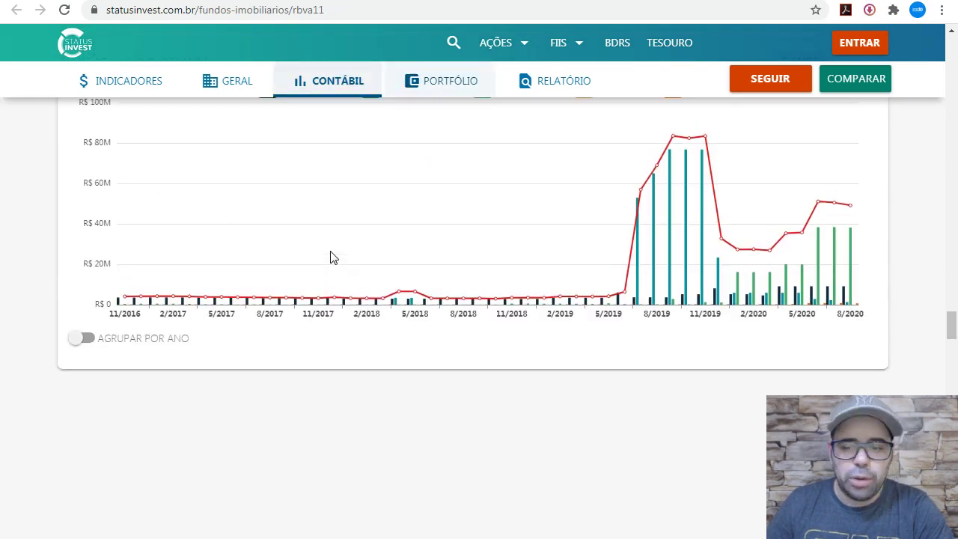
scroll(333, 255, "up", 20)
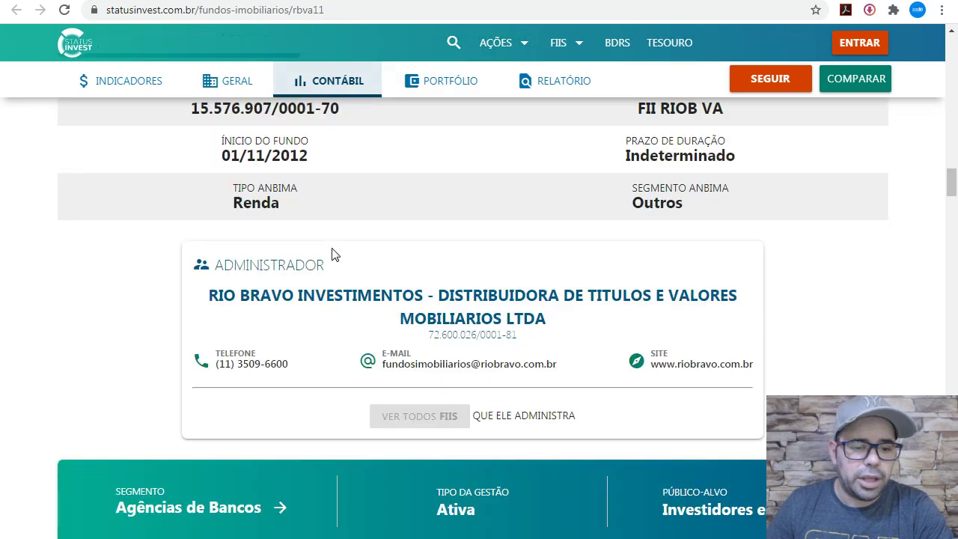
scroll(692, 233, "up", 2)
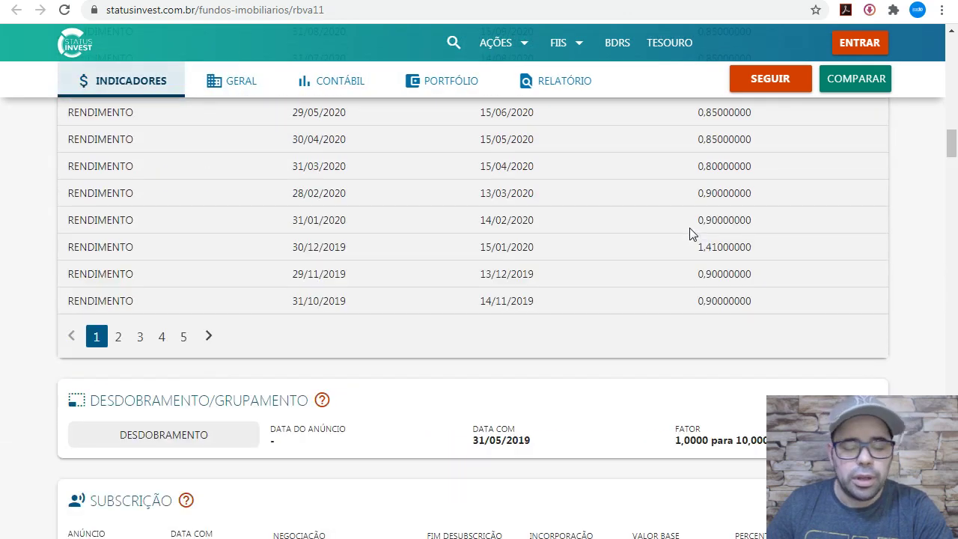
scroll(691, 232, "up", 4)
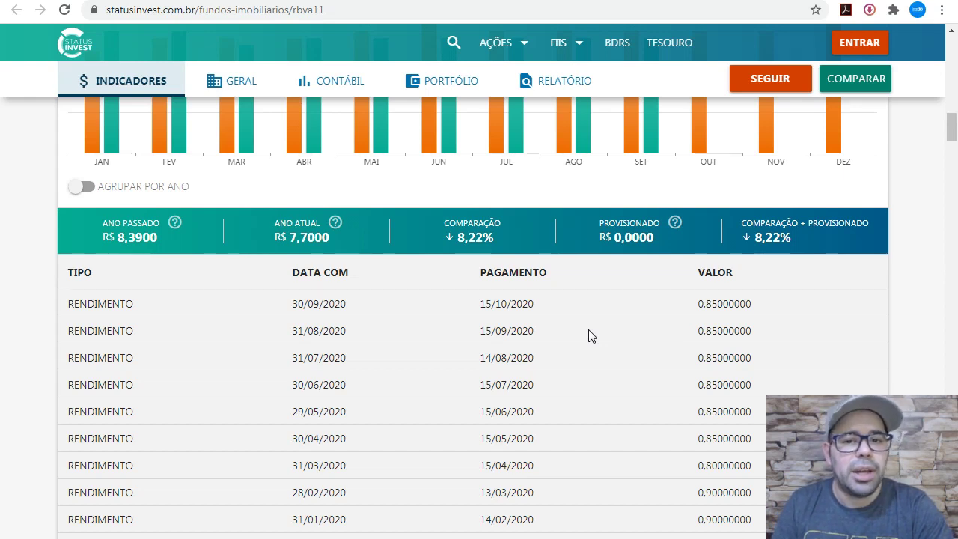
scroll(577, 328, "up", 3)
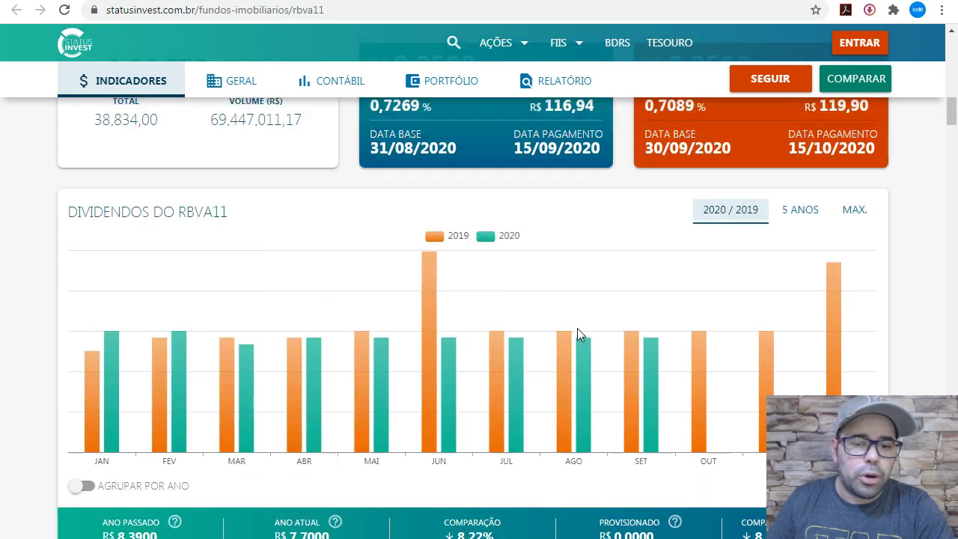
scroll(577, 328, "up", 3)
scroll(577, 327, "up", 9)
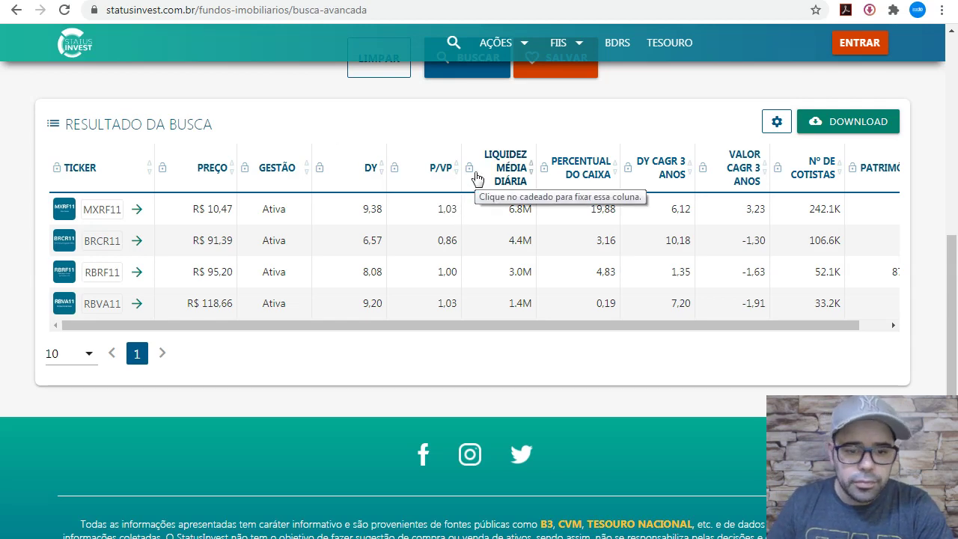
Reset the DY CAGR 3 anos minimum to 0,00 in the fund search filters and search again
scroll(387, 303, "up", 4)
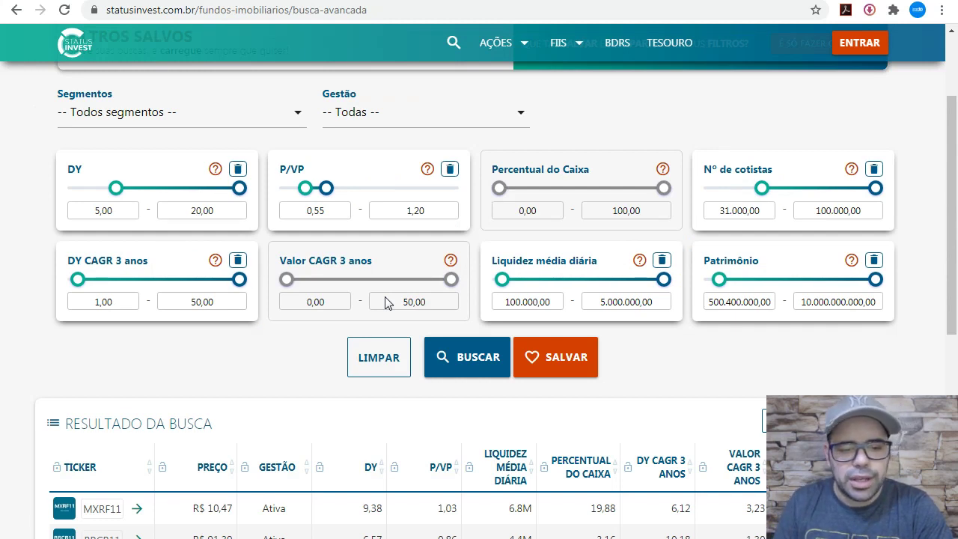
scroll(387, 303, "down", 1)
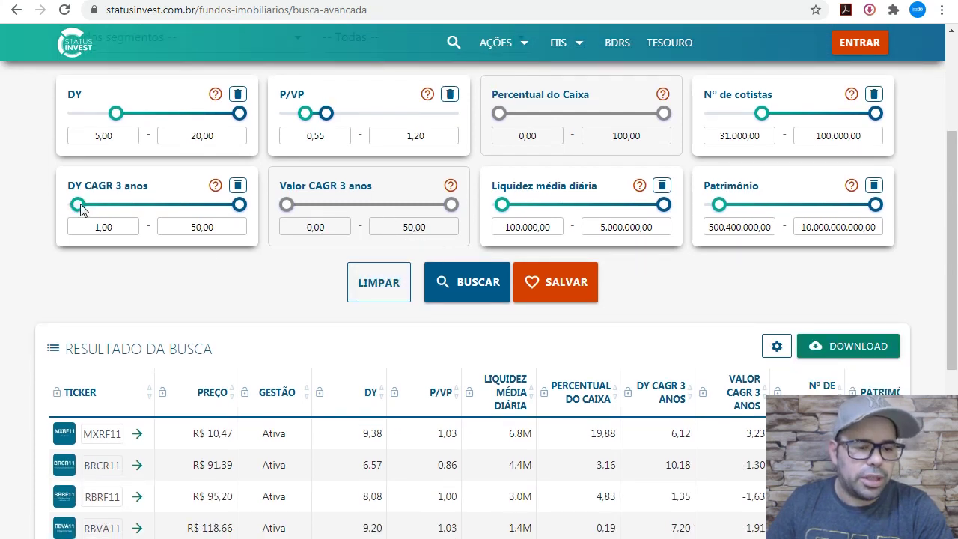
left_click_drag(79, 206, 45, 209)
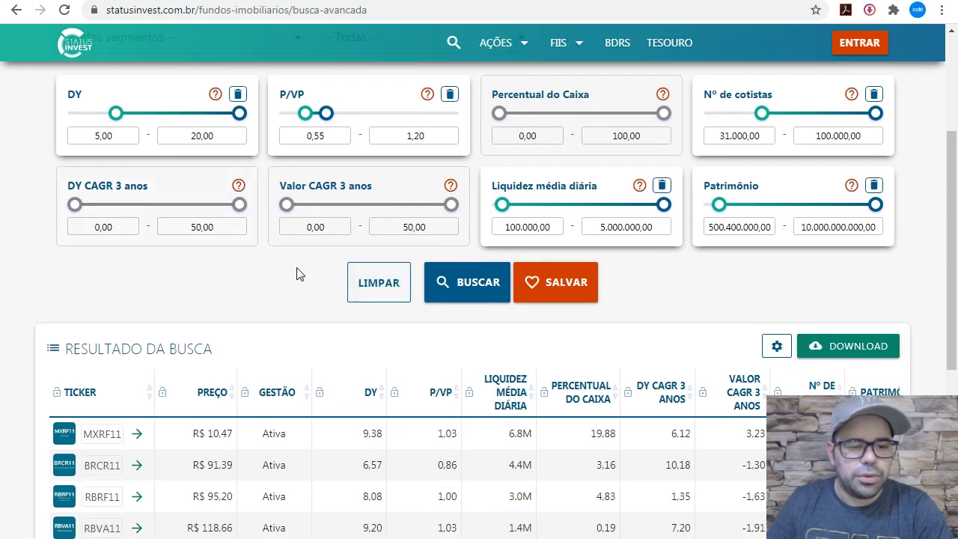
left_click(464, 282)
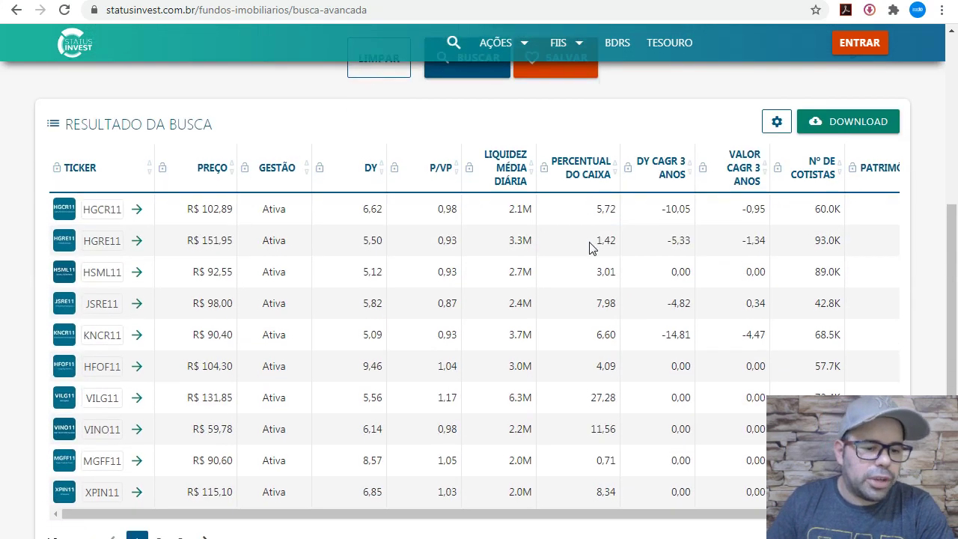
scroll(521, 300, "down", 2)
Raise the P/VP maximum to 1,55 and rerun the fund search
scroll(521, 291, "up", 6)
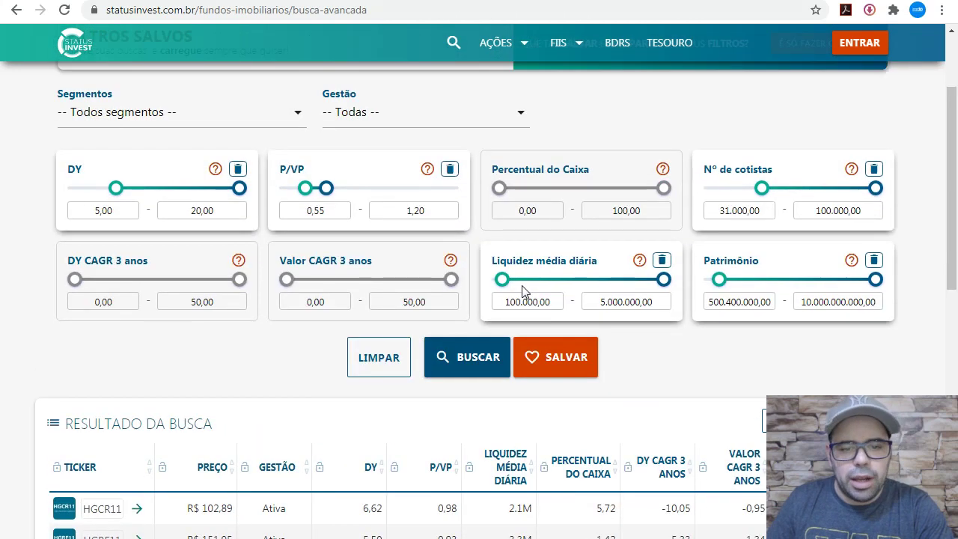
scroll(523, 290, "up", 1)
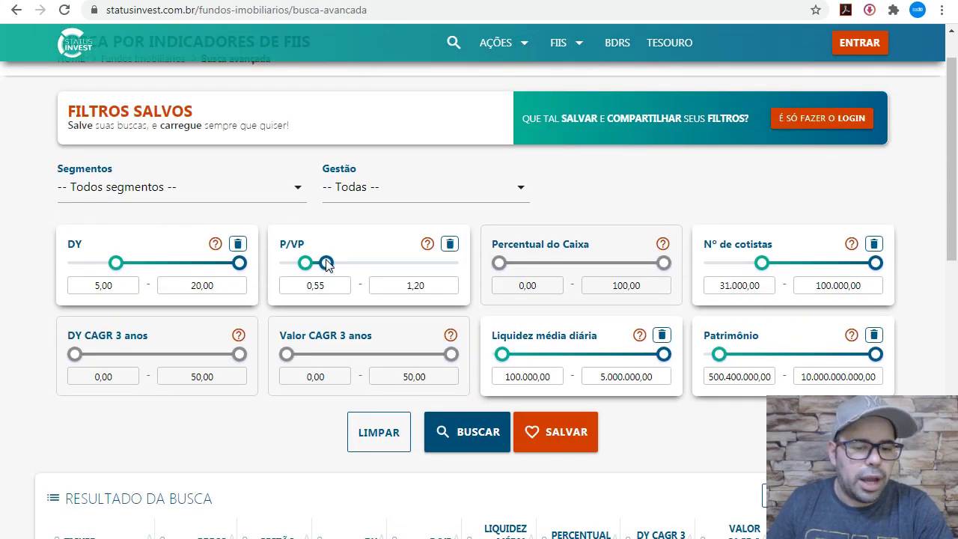
left_click_drag(328, 264, 340, 262)
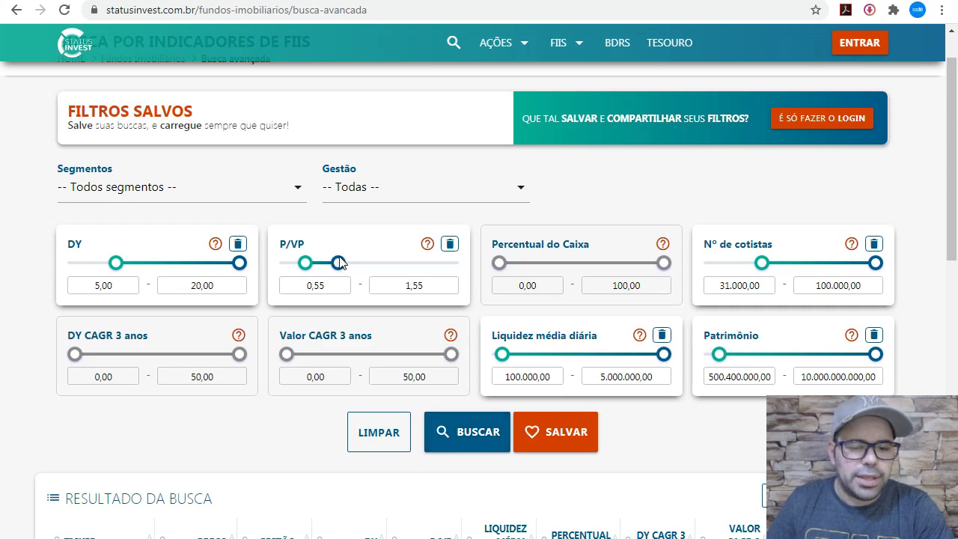
left_click(458, 432)
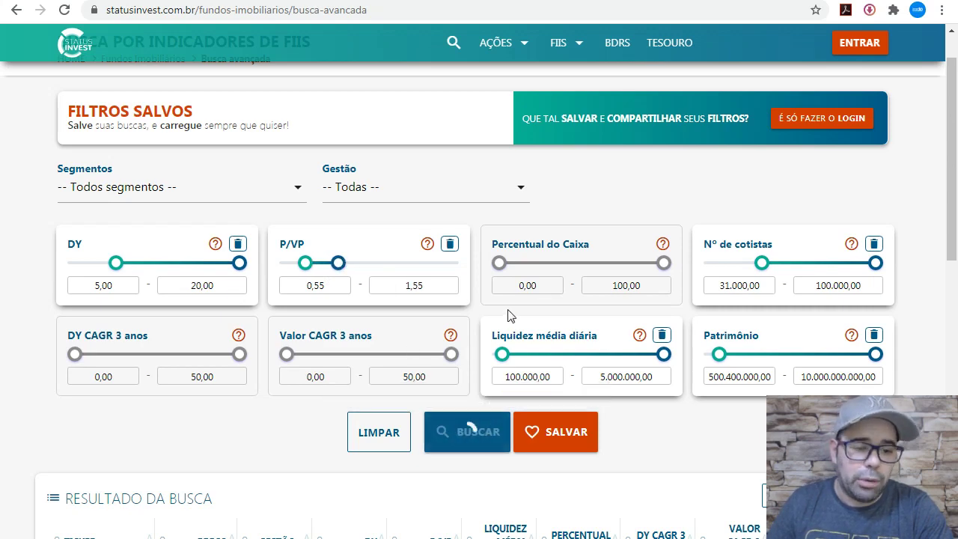
scroll(507, 311, "down", 4)
scroll(505, 308, "down", 1)
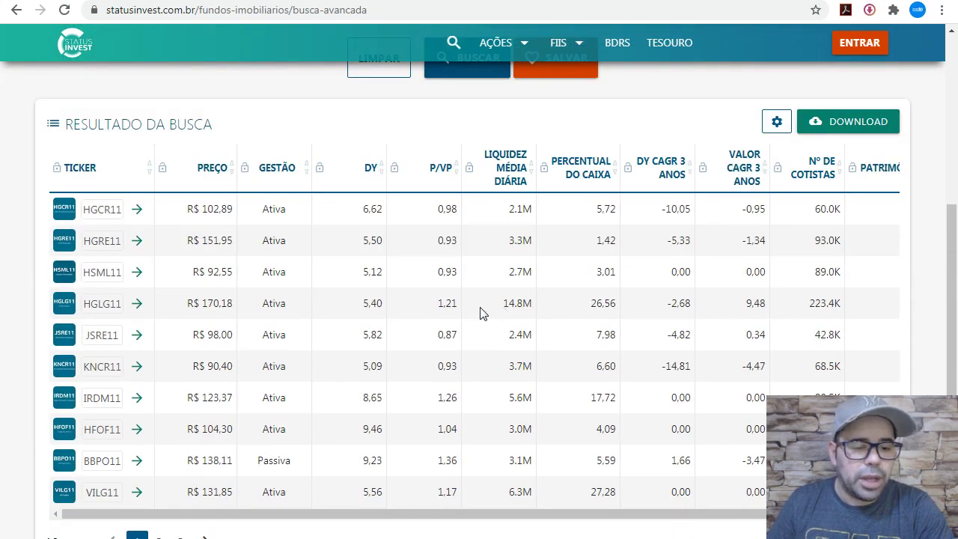
Show 20 funds per page in the search results and return to the filters
scroll(214, 454, "down", 3)
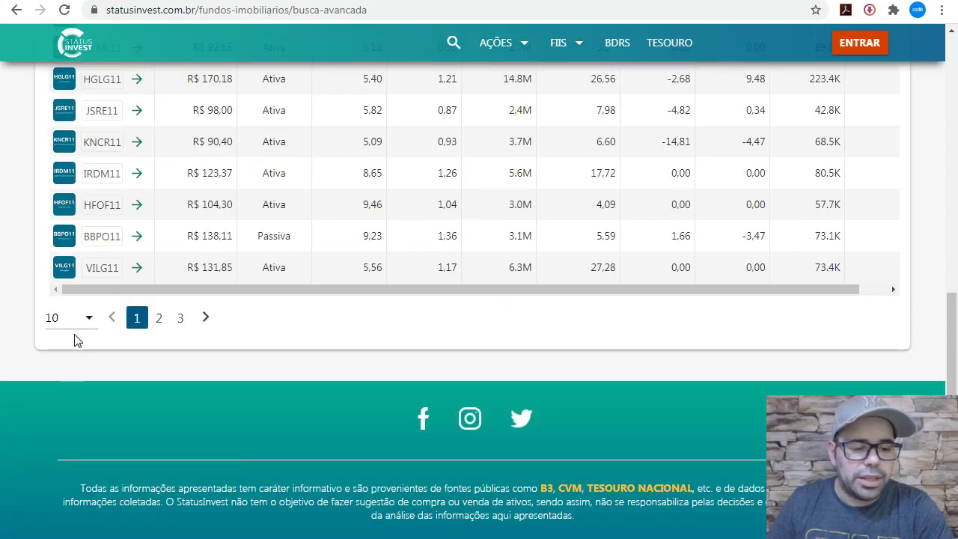
left_click(82, 323)
left_click(67, 362)
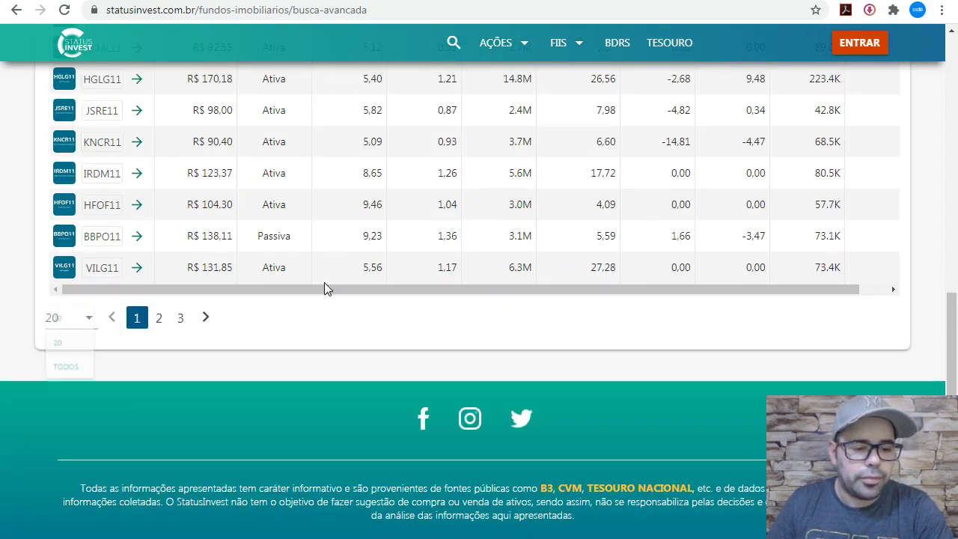
scroll(400, 225, "up", 6)
scroll(359, 254, "up", 10)
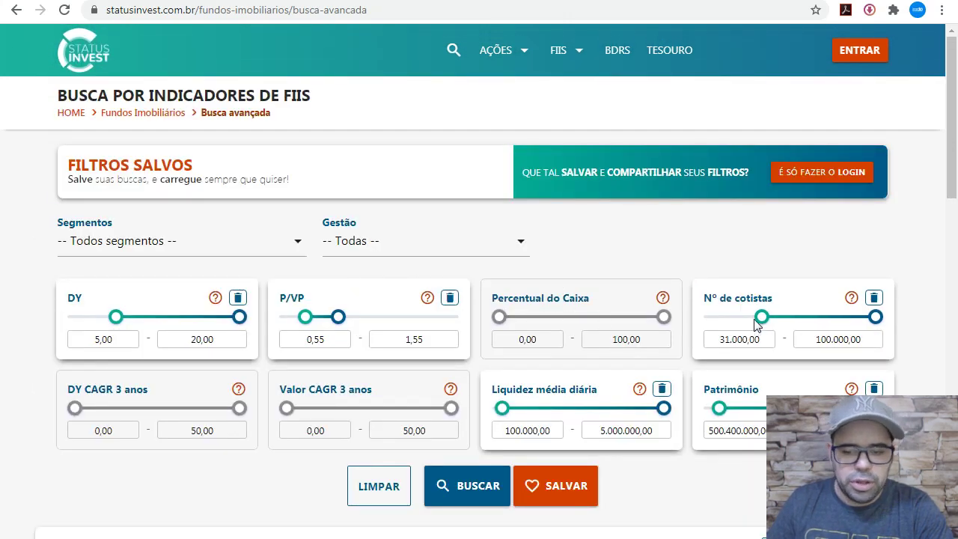
Lower the DY minimum to 4,00 and rerun the fund search
scroll(527, 365, "down", 1)
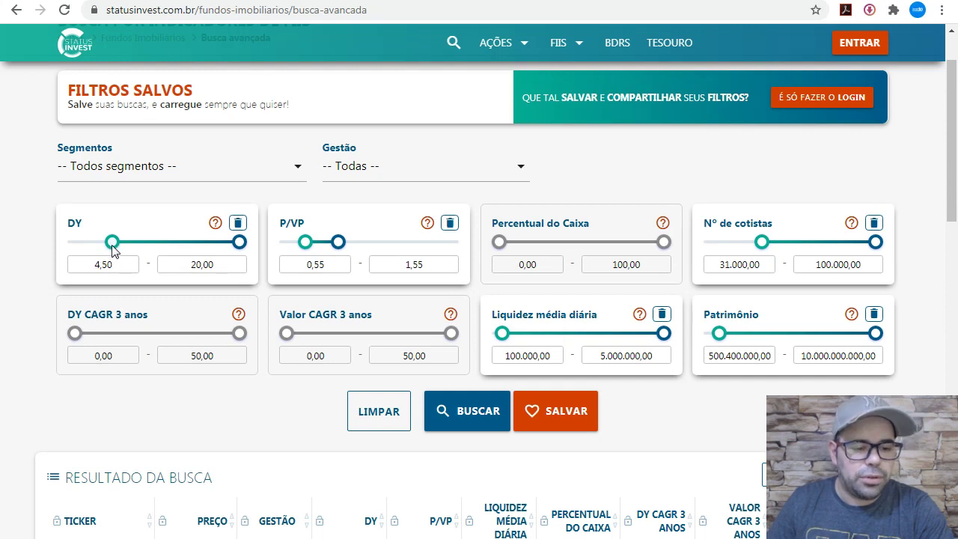
left_click_drag(118, 263, 75, 262)
type("0,400")
left_click(107, 198)
left_click(449, 416)
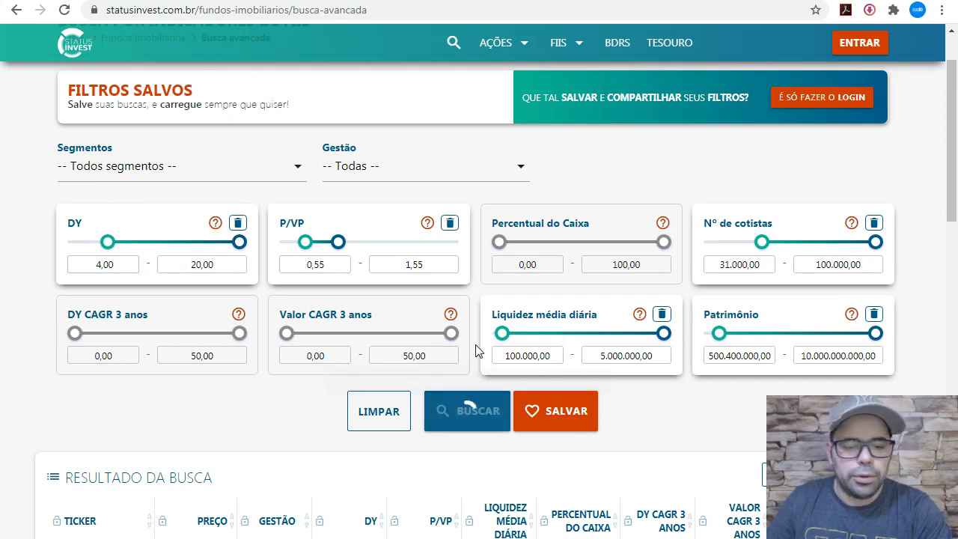
Look through the resulting funds and open HGCR11 from the results
scroll(477, 350, "down", 8)
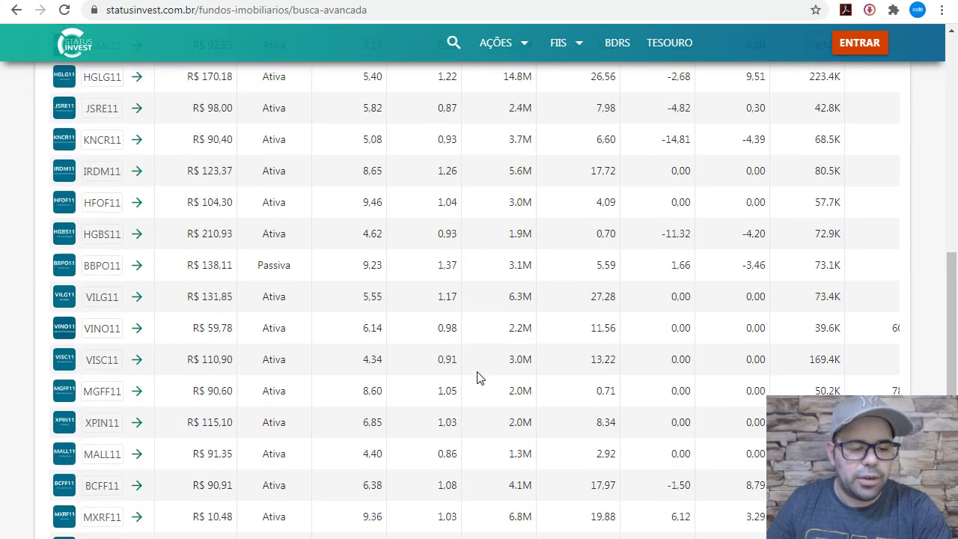
scroll(476, 370, "down", 3)
scroll(474, 369, "up", 9)
scroll(474, 368, "up", 3)
scroll(466, 374, "down", 5)
scroll(462, 373, "up", 4)
scroll(467, 377, "down", 4)
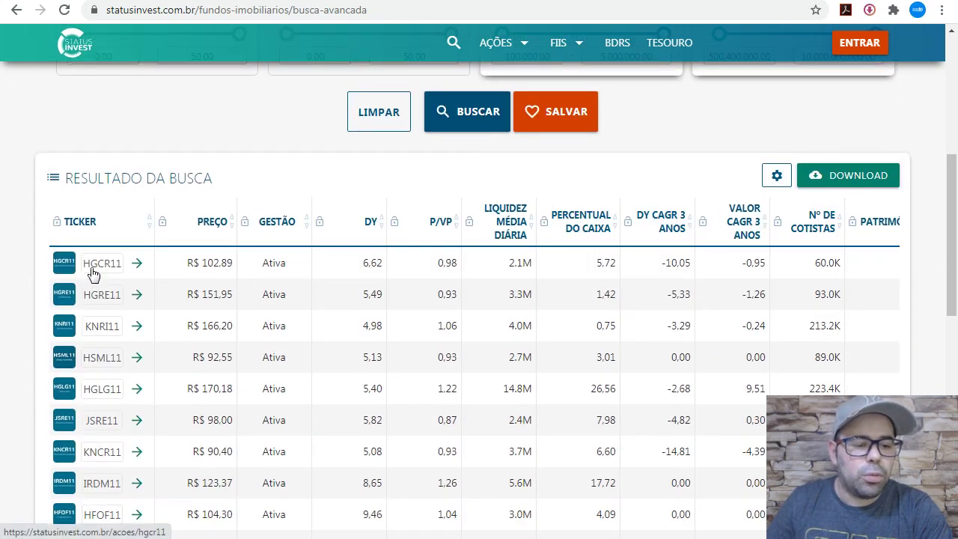
left_click(96, 263)
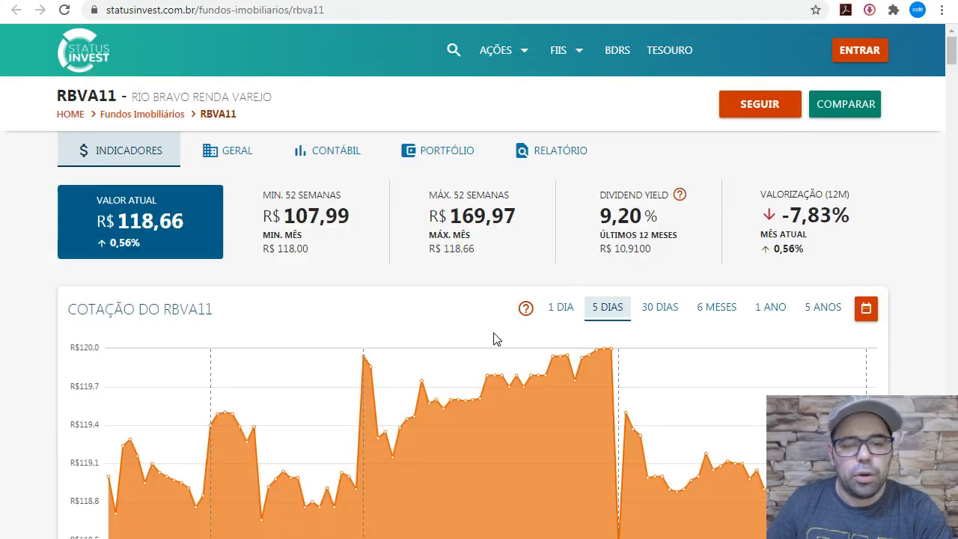
Review RBVA11's price chart, average daily liquidity, latest and next income, and dividend payment table
scroll(494, 337, "down", 7)
scroll(494, 330, "up", 5)
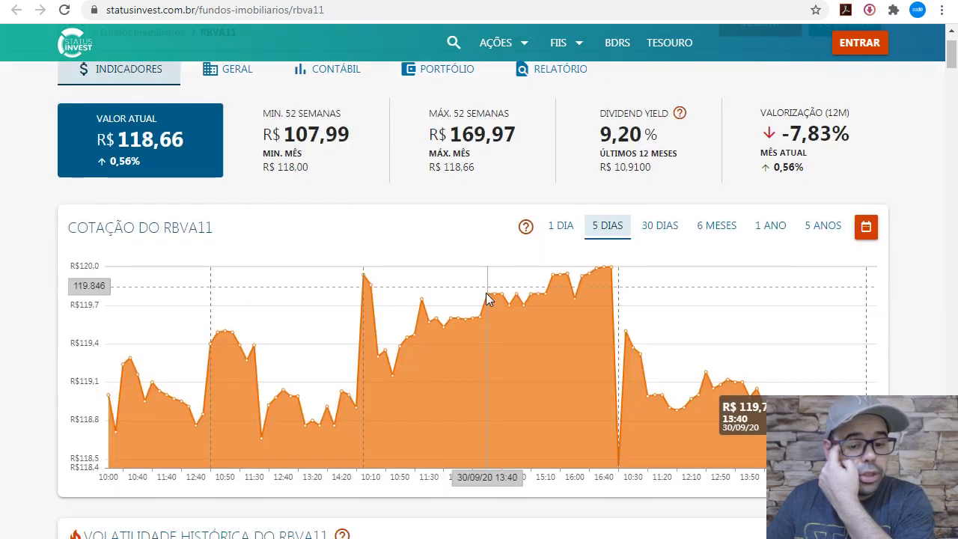
scroll(487, 298, "down", 8)
scroll(703, 262, "down", 4)
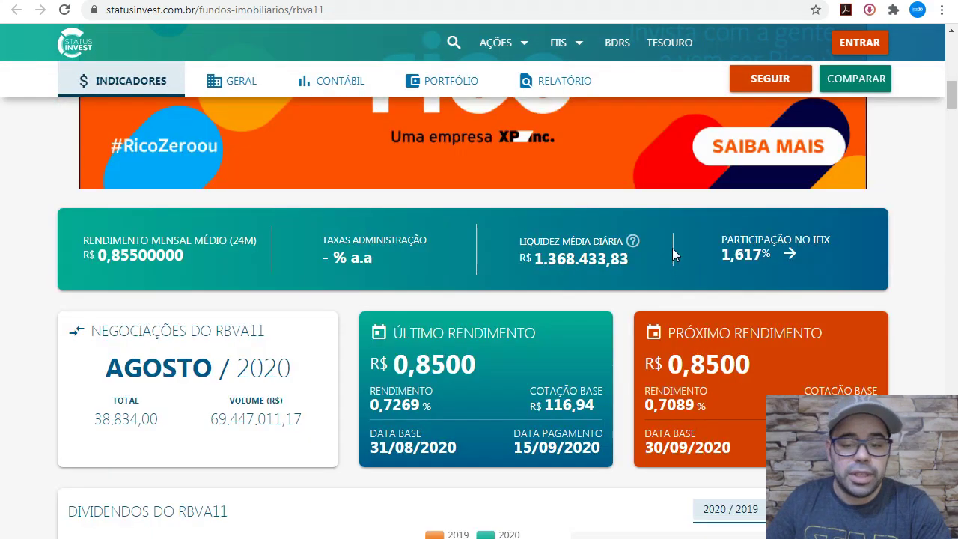
scroll(674, 251, "down", 10)
scroll(632, 224, "down", 1)
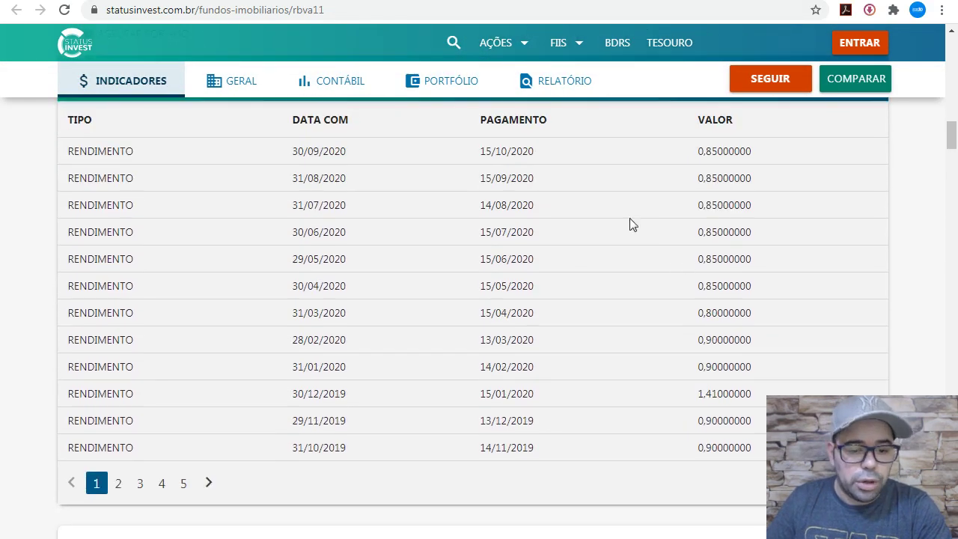
Examine RBVA11's segment, management type, net equity history and monthly result table
scroll(629, 218, "down", 10)
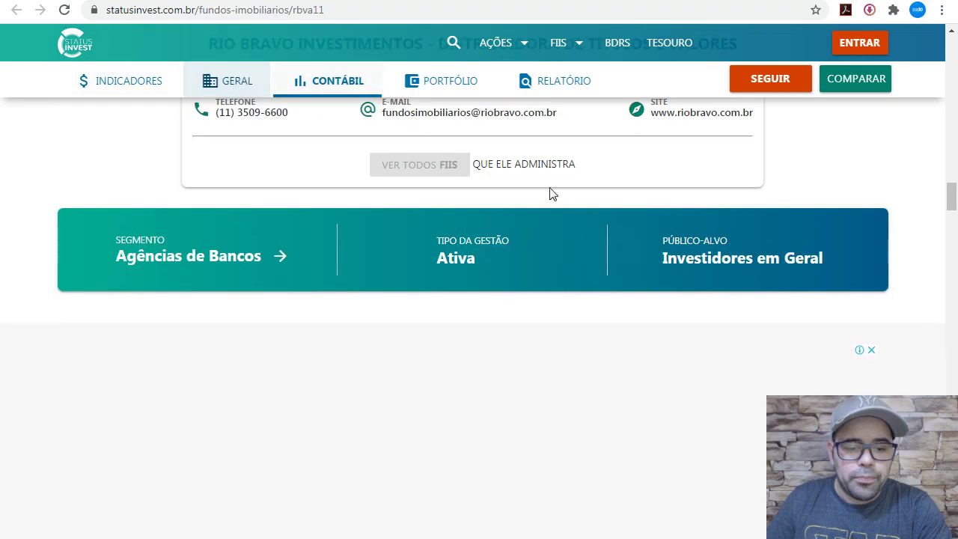
scroll(549, 193, "down", 2)
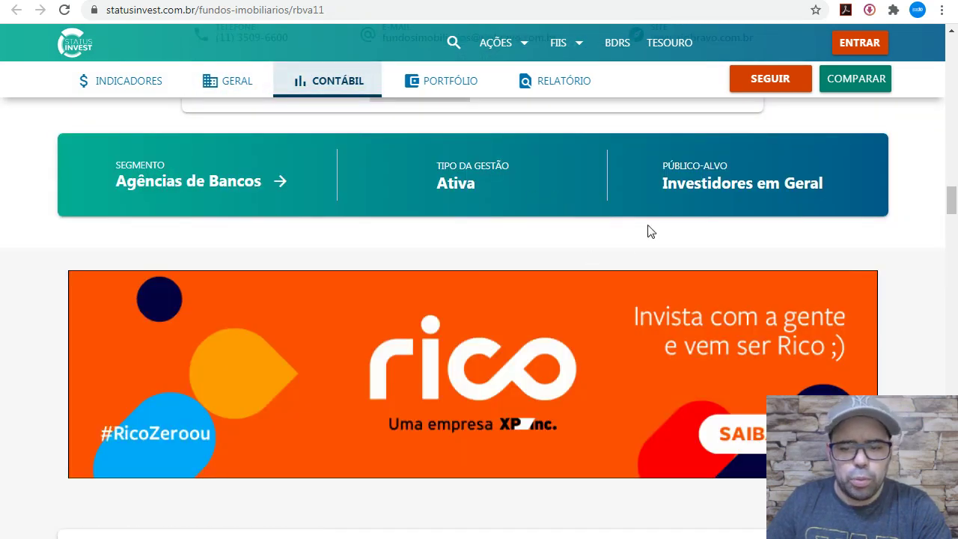
scroll(669, 215, "down", 4)
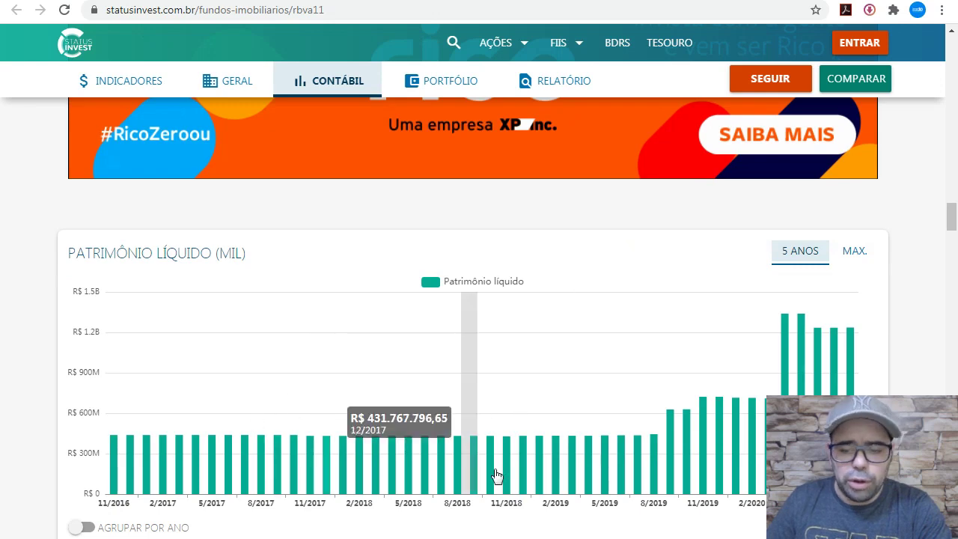
scroll(718, 397, "down", 5)
scroll(587, 383, "down", 1)
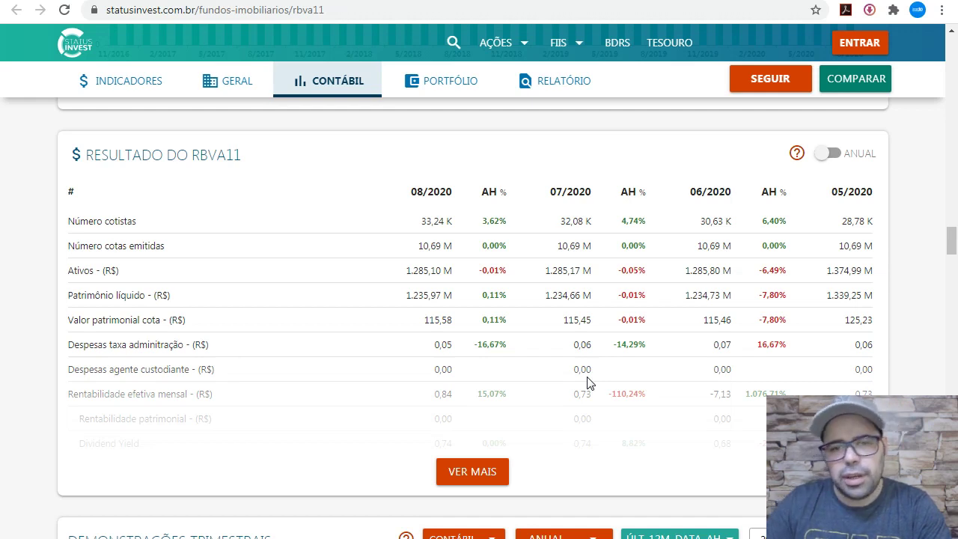
scroll(565, 374, "up", 3)
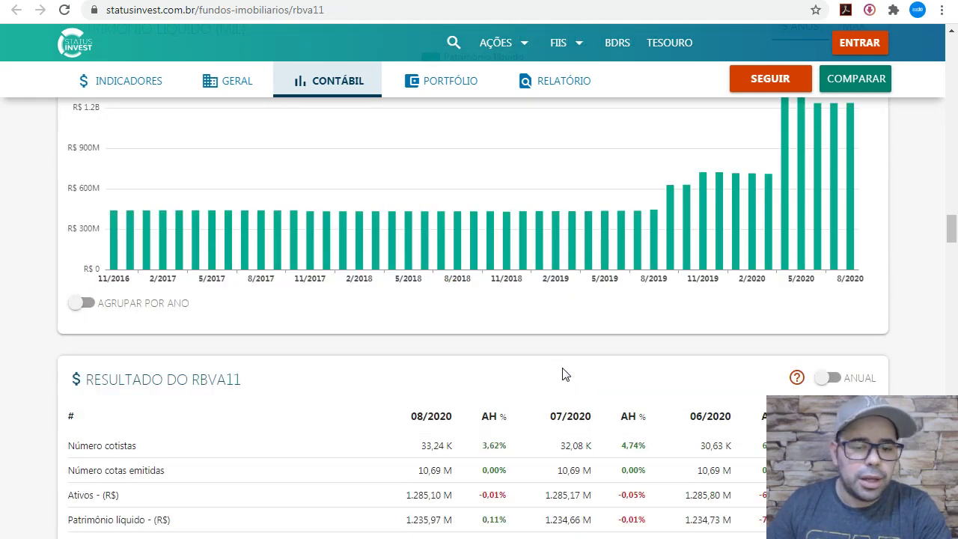
scroll(564, 374, "up", 2)
mouse_move(590, 338)
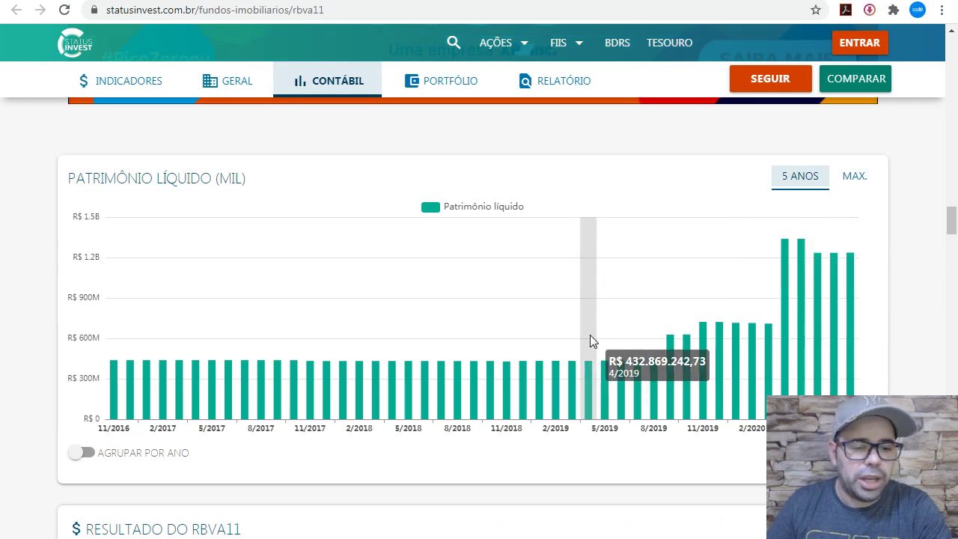
Review RBVA11's monthly results, quarterly statements and expenses chart
scroll(586, 341, "down", 6)
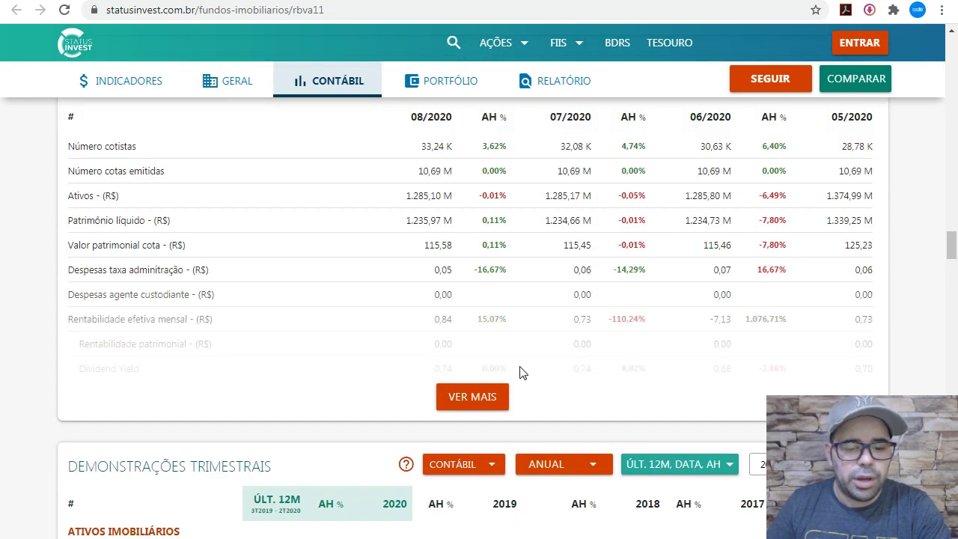
scroll(522, 373, "down", 4)
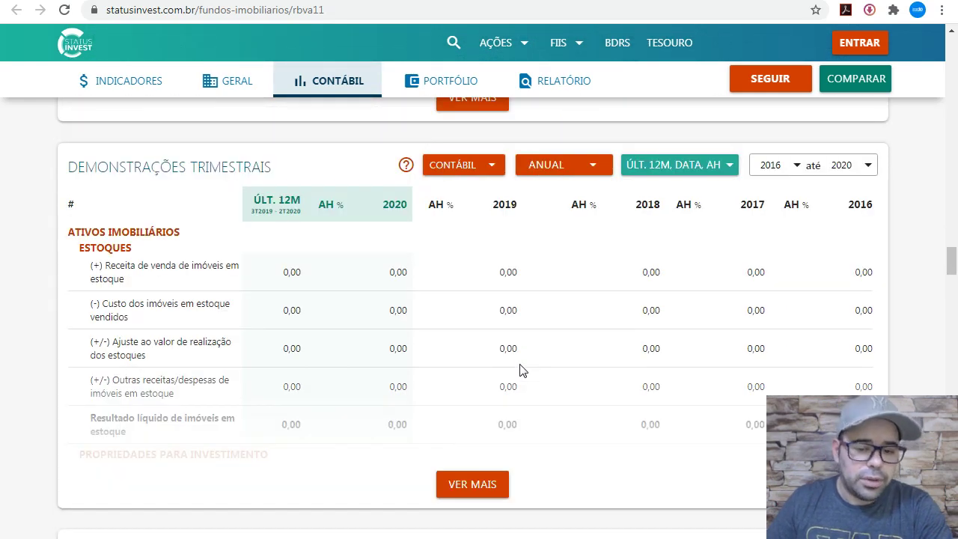
scroll(560, 284, "down", 8)
scroll(557, 289, "down", 8)
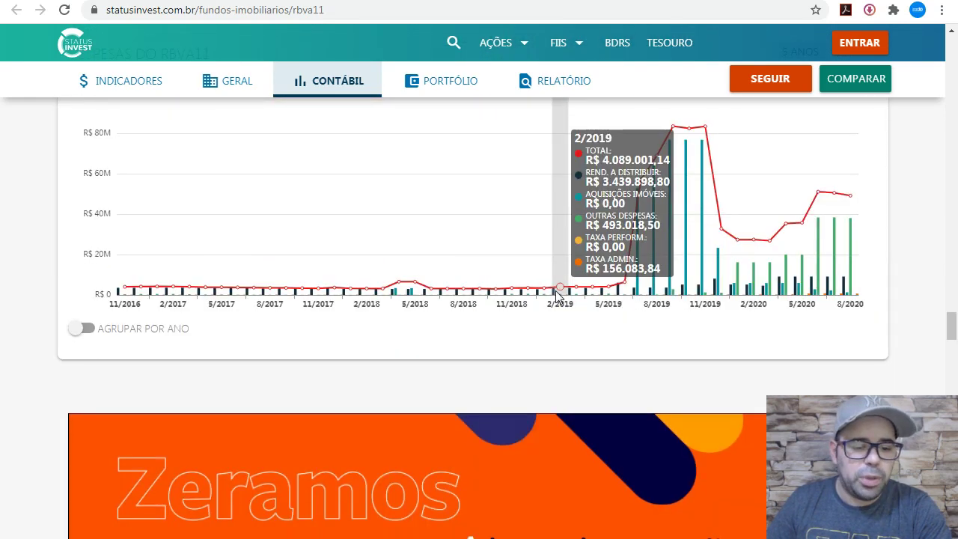
scroll(558, 295, "up", 4)
Switch to HGCR11's page and check its current price, 52-week range, dividend yield and price chart
key("alt+Left")
scroll(259, 224, "down", 9)
scroll(246, 189, "up", 8)
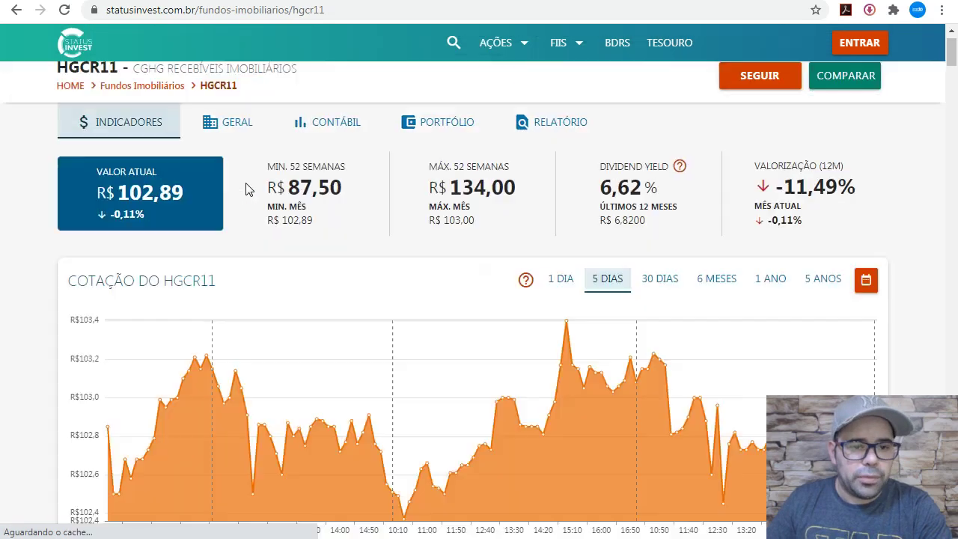
scroll(247, 189, "up", 1)
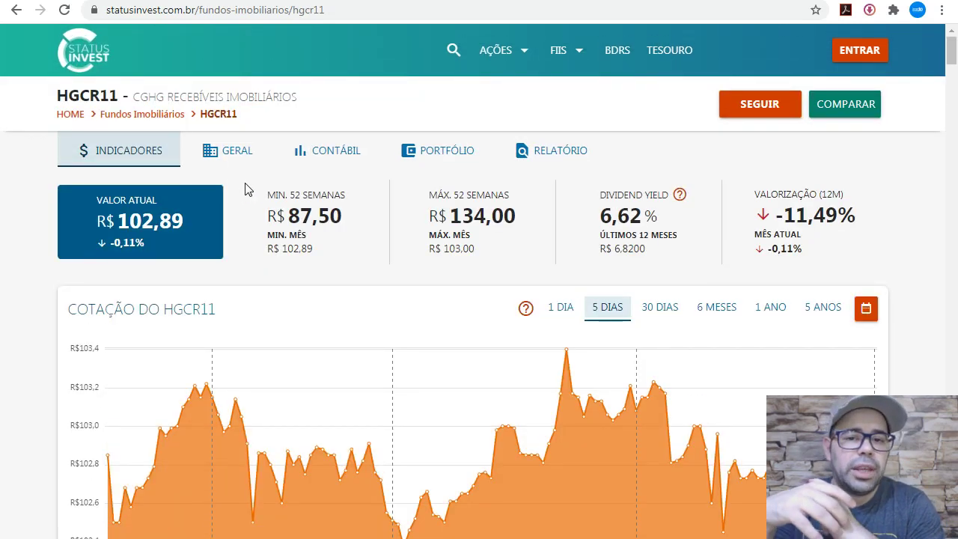